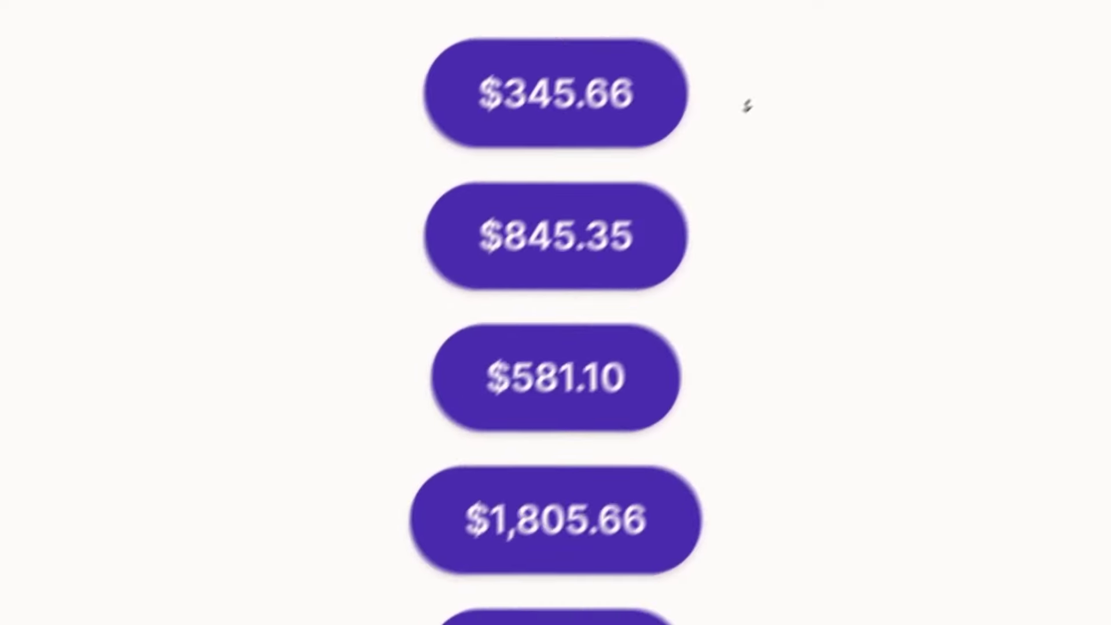
Step: Scroll down the Lnk.Bio homepage to view its multi-link bio offerings
scroll(747, 113, "down", 2)
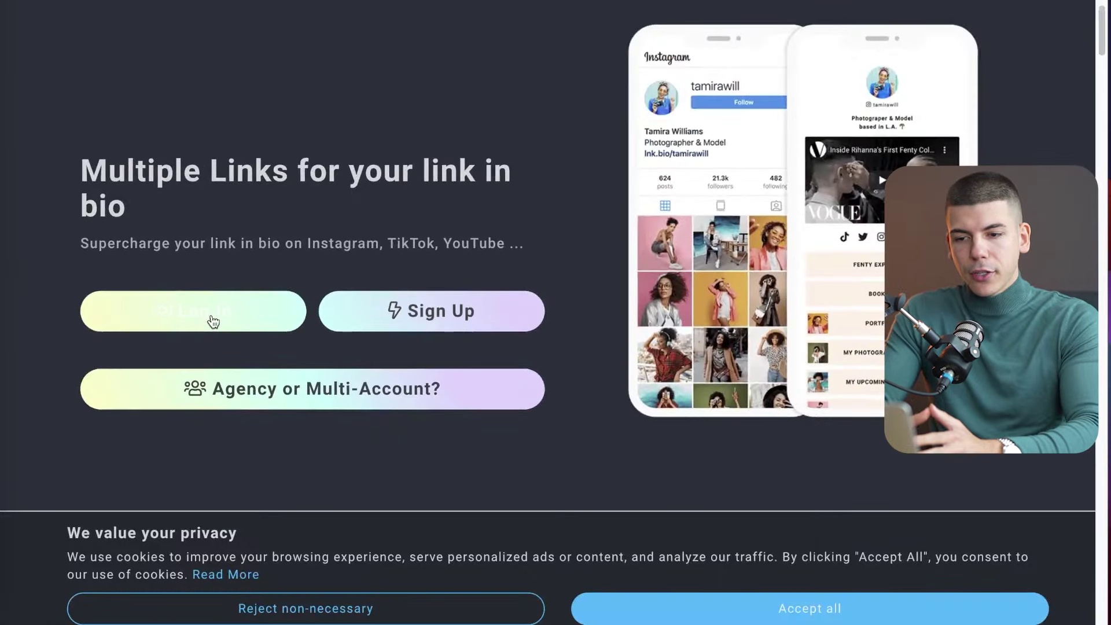
Step: Go to the Lnk.Bio login page
left_click(213, 321)
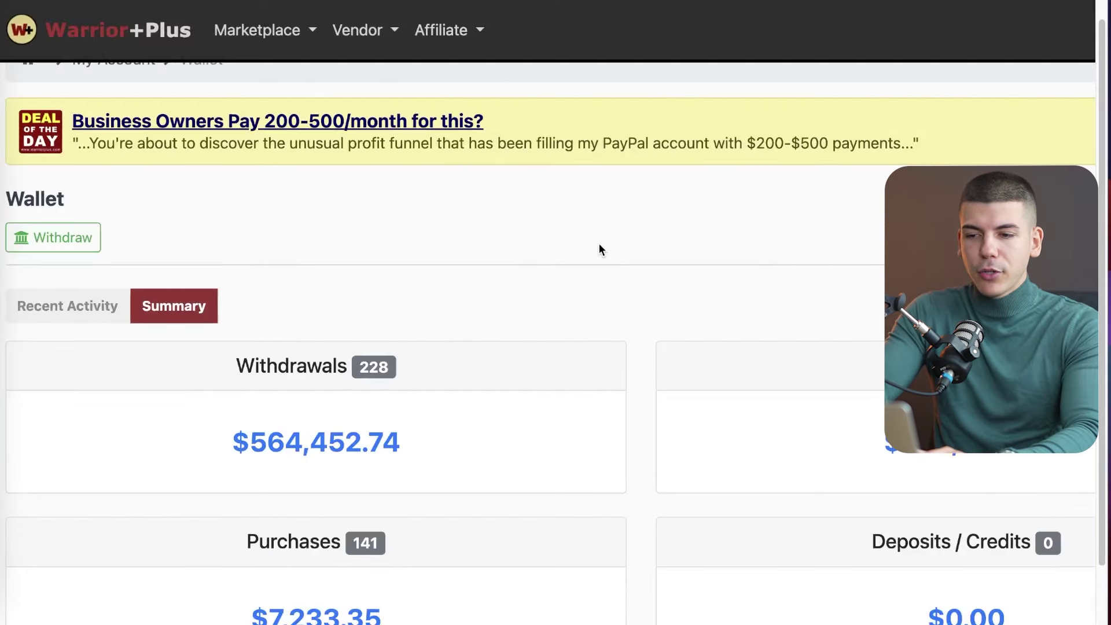
scroll(599, 249, "down", 3)
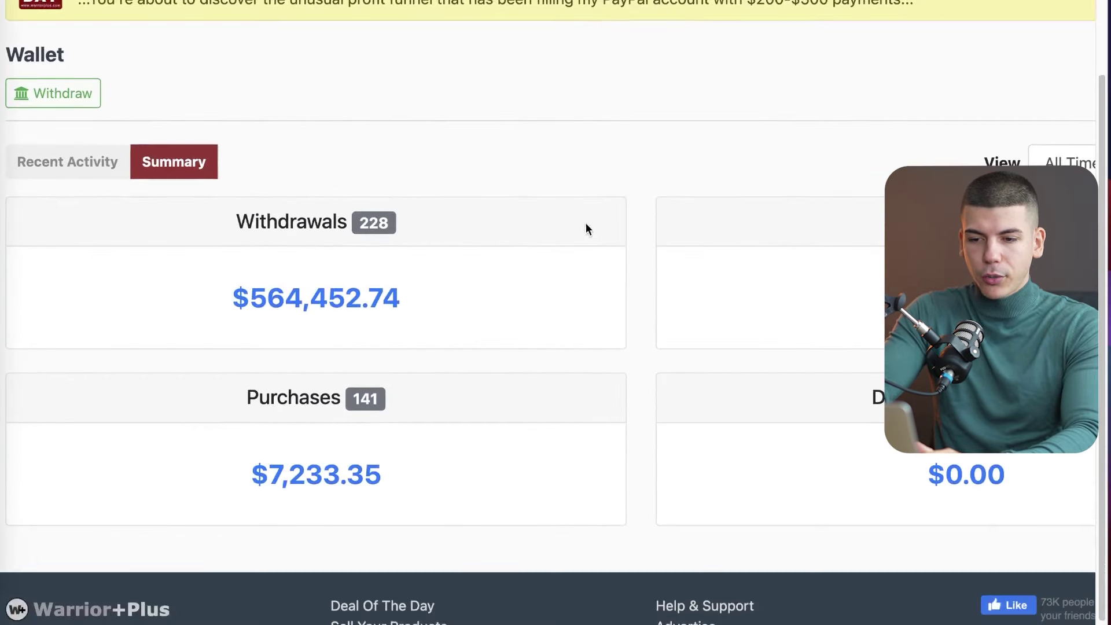
right_click(432, 175)
left_click(470, 224)
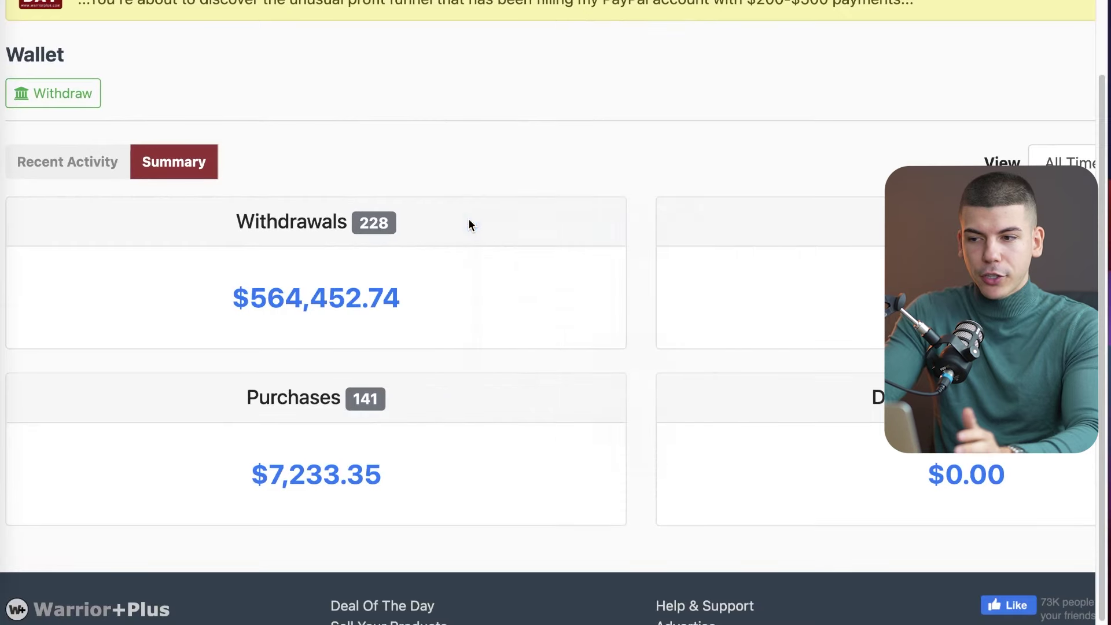
scroll(470, 225, "down", 1)
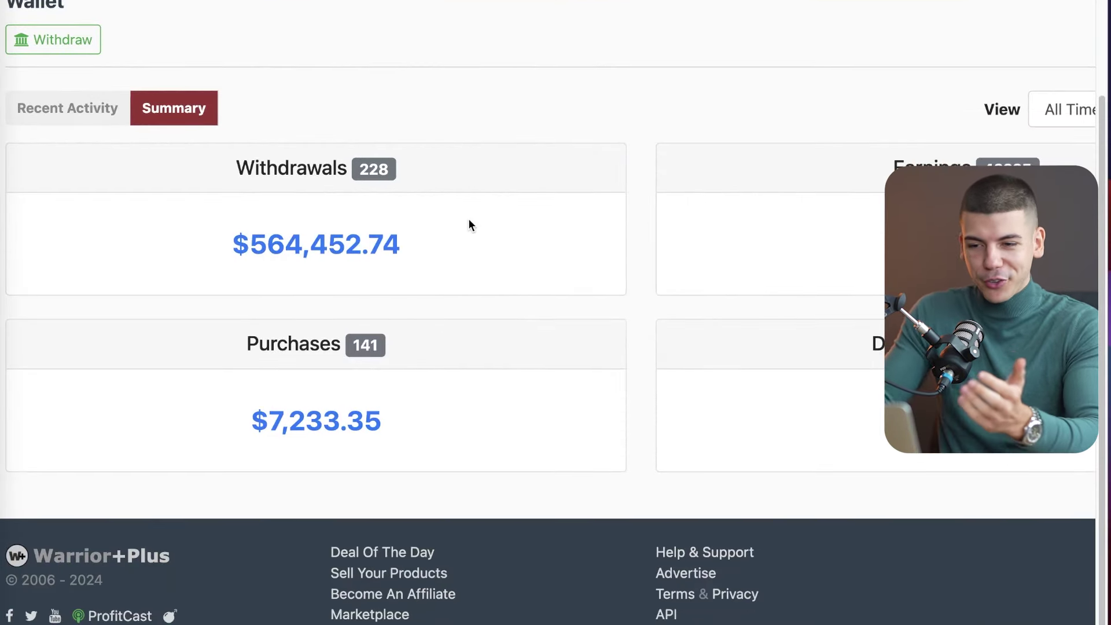
scroll(470, 225, "up", 1)
right_click(402, 158)
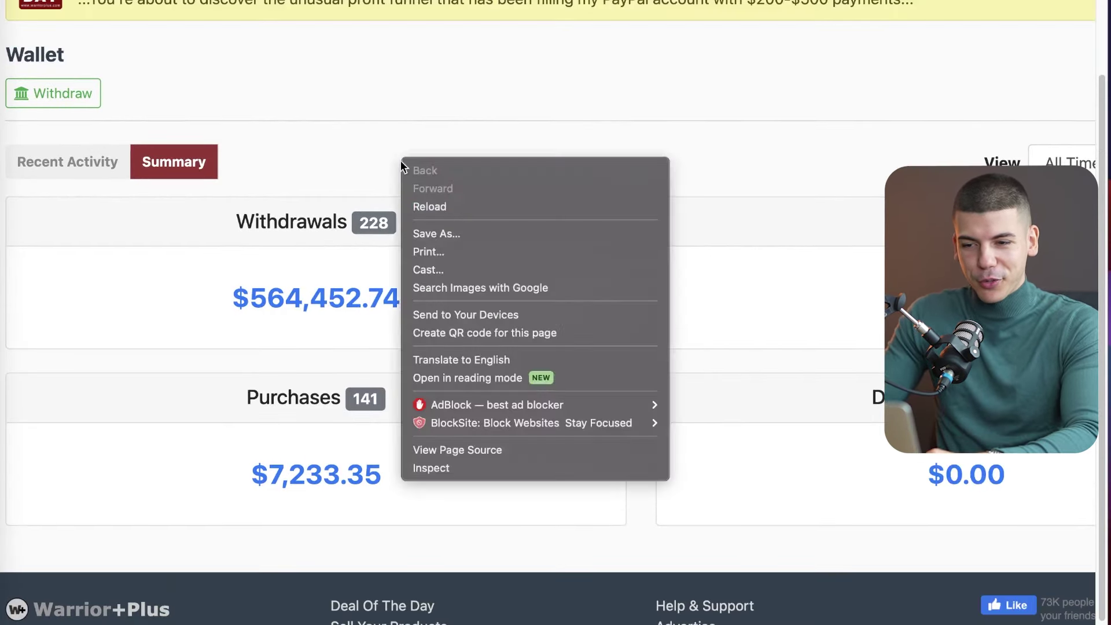
left_click(465, 213)
scroll(747, 266, "down", 1)
scroll(821, 256, "up", 1)
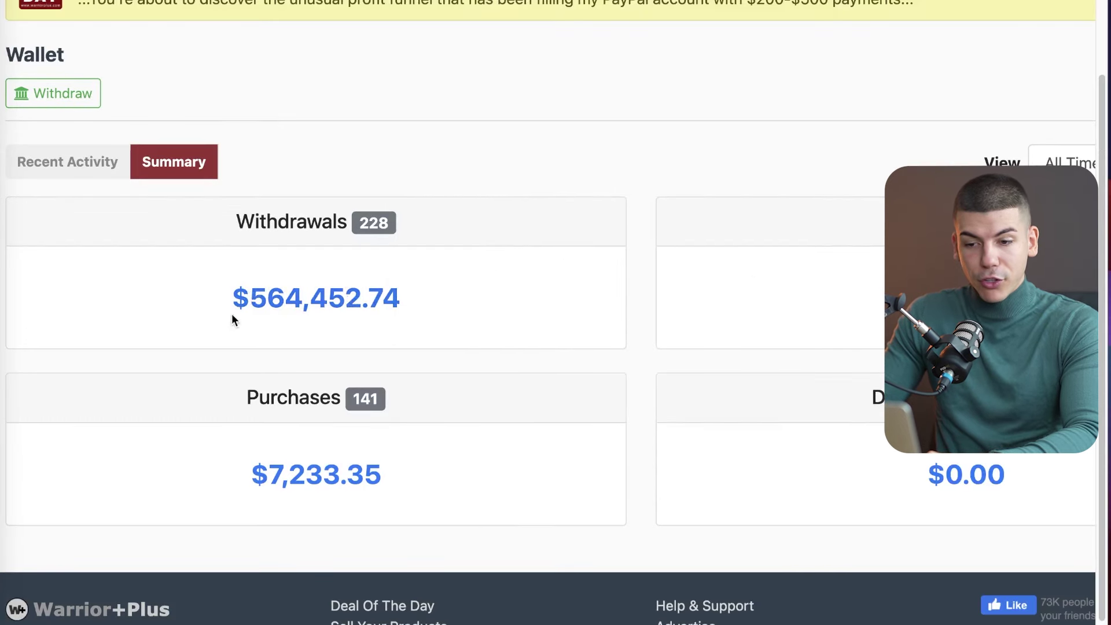
left_click_drag(217, 309, 495, 300)
left_click(496, 299)
scroll(501, 292, "up", 1)
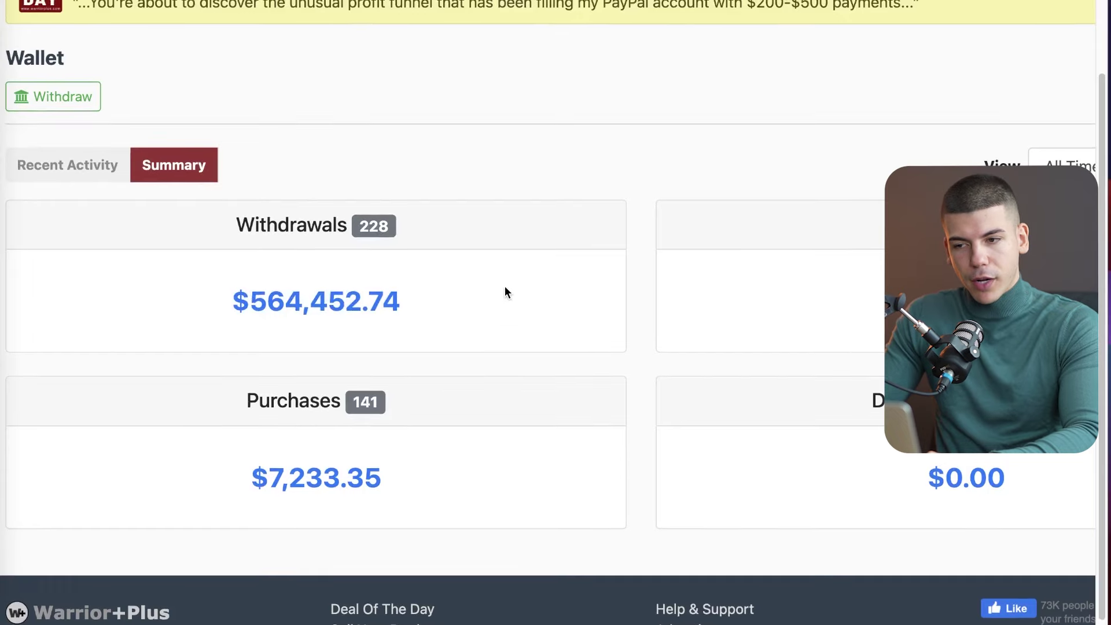
scroll(505, 287, "up", 1)
scroll(504, 272, "down", 2)
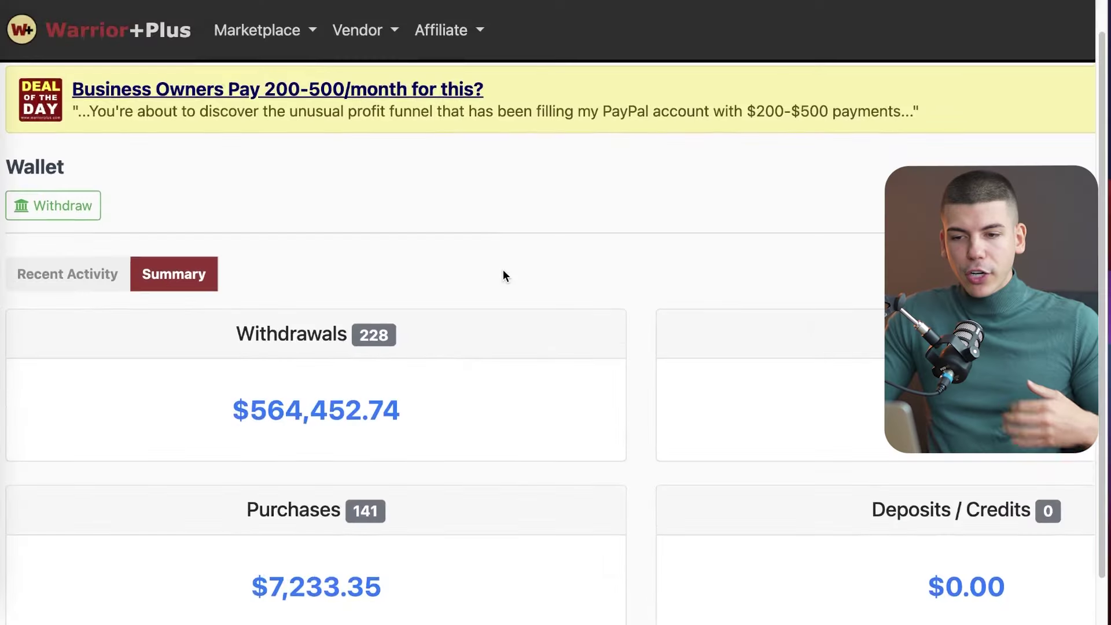
left_click(446, 29)
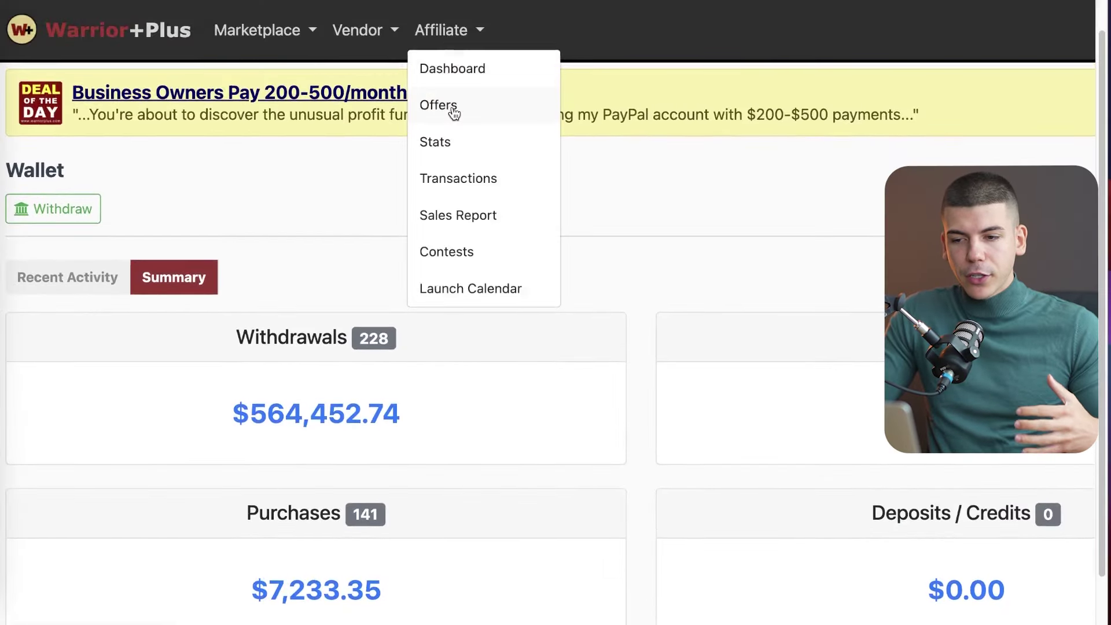
Step: Generate the RPM 3.0 affiliate link from the Affiliate Offers list and select its URL
left_click(454, 110)
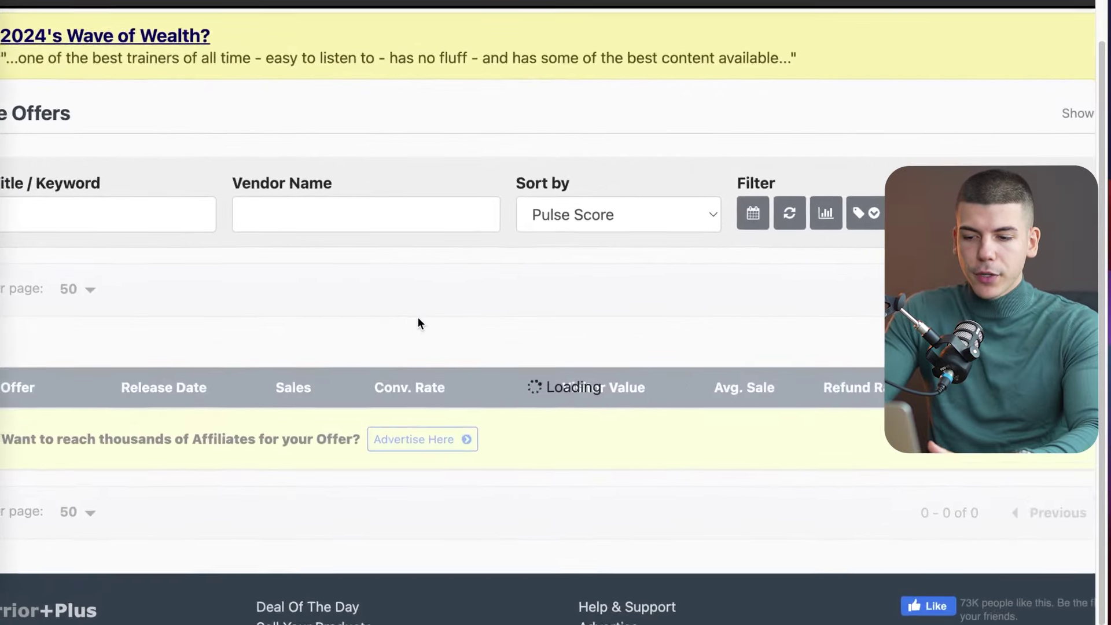
scroll(417, 320, "down", 3)
scroll(420, 323, "down", 5)
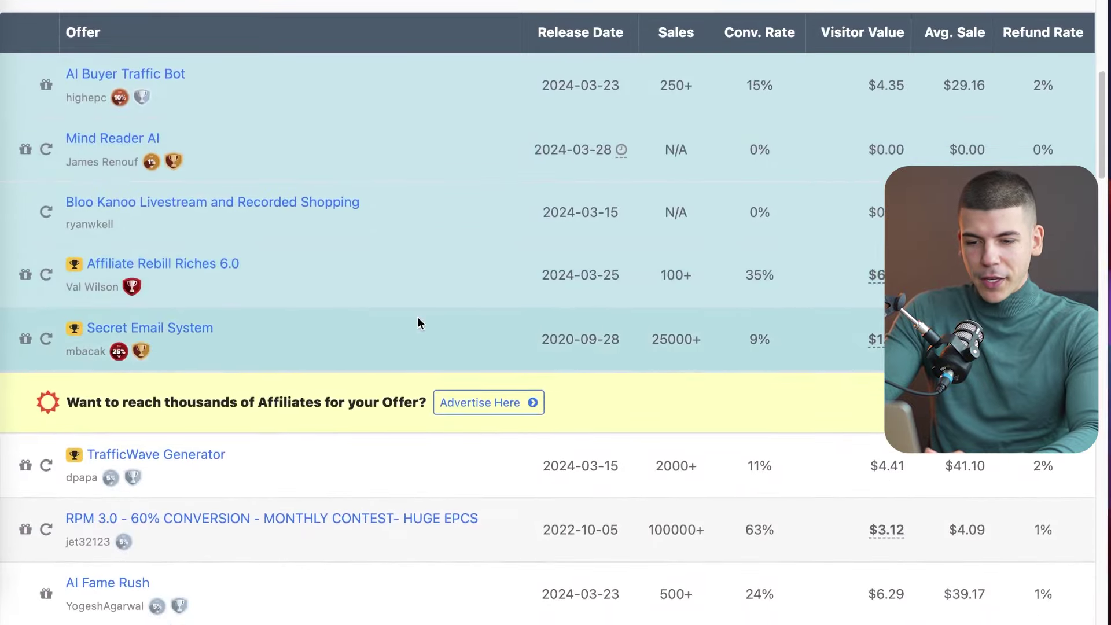
scroll(419, 322, "right", 5)
scroll(419, 323, "down", 3)
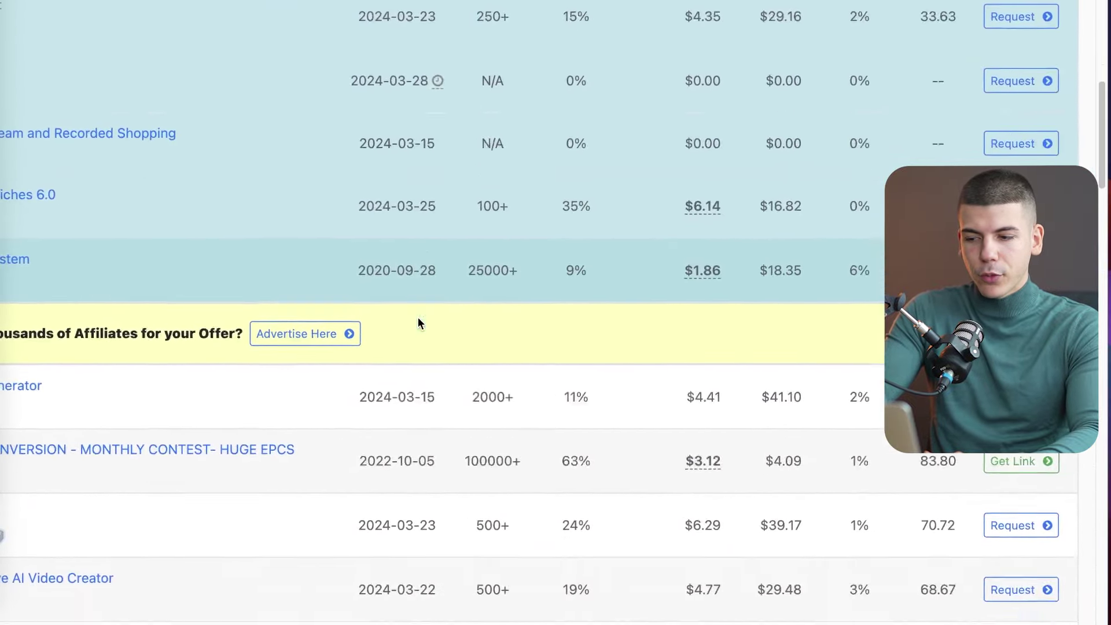
left_click(1021, 369)
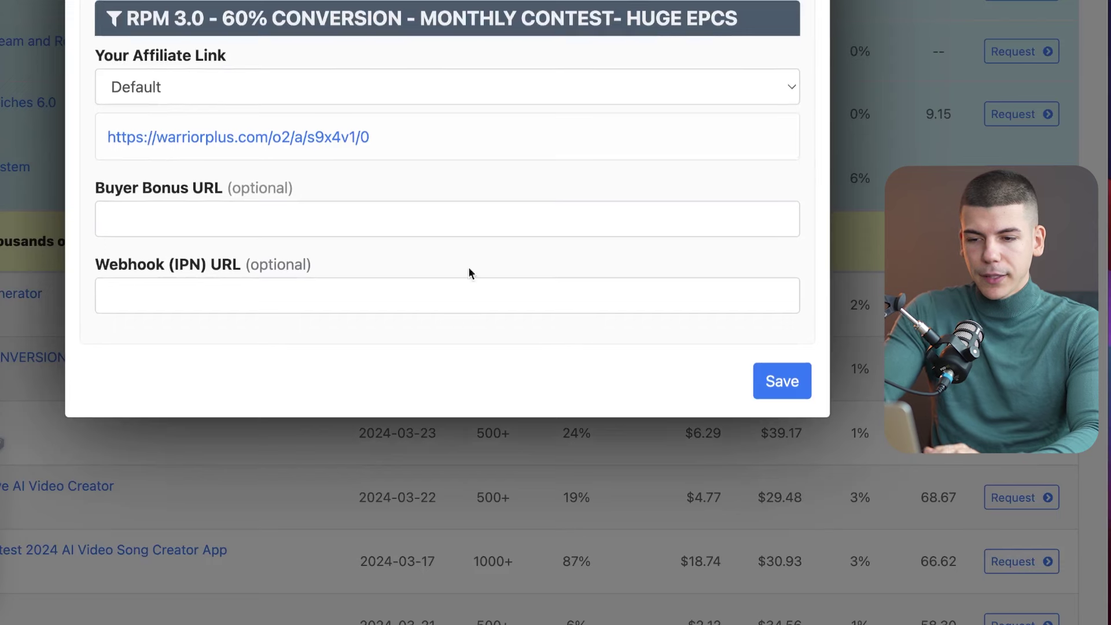
left_click_drag(396, 142, 100, 139)
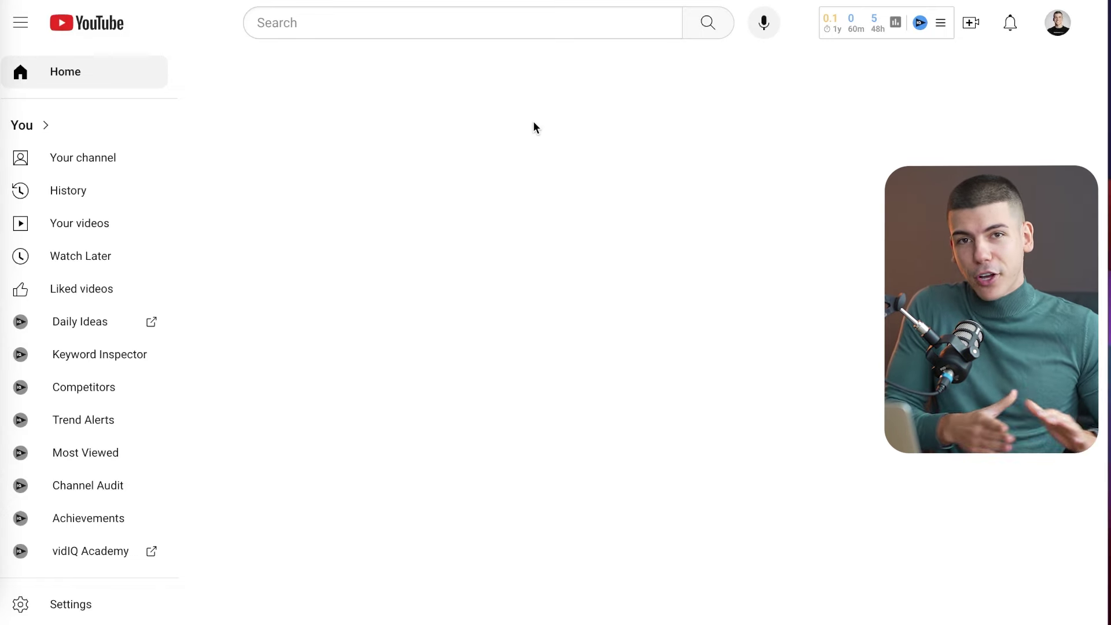
Step: From the creator's main channel Videos page, open 'Create a Make Money Online Website in 2 Minutes'
left_click(1058, 26)
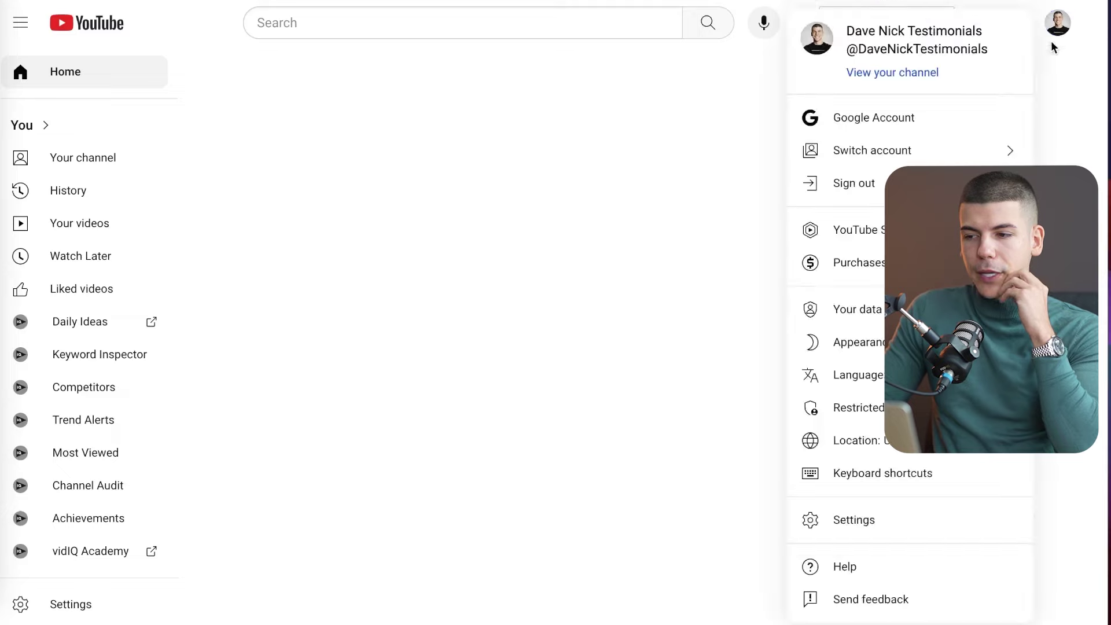
left_click(897, 81)
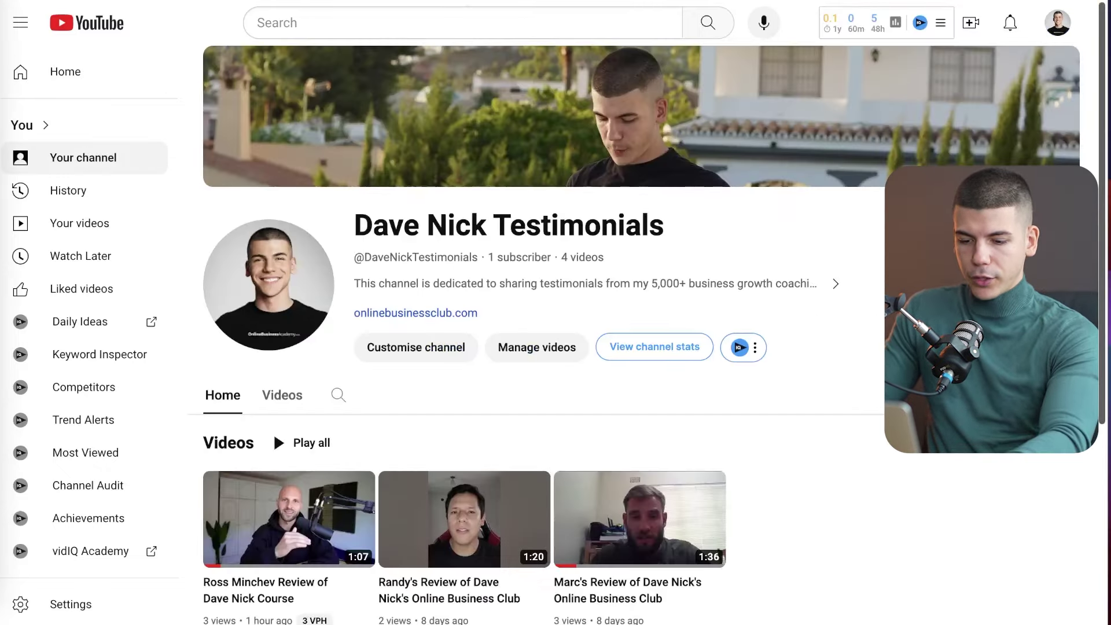
key("super+l")
type("dave nick vide")
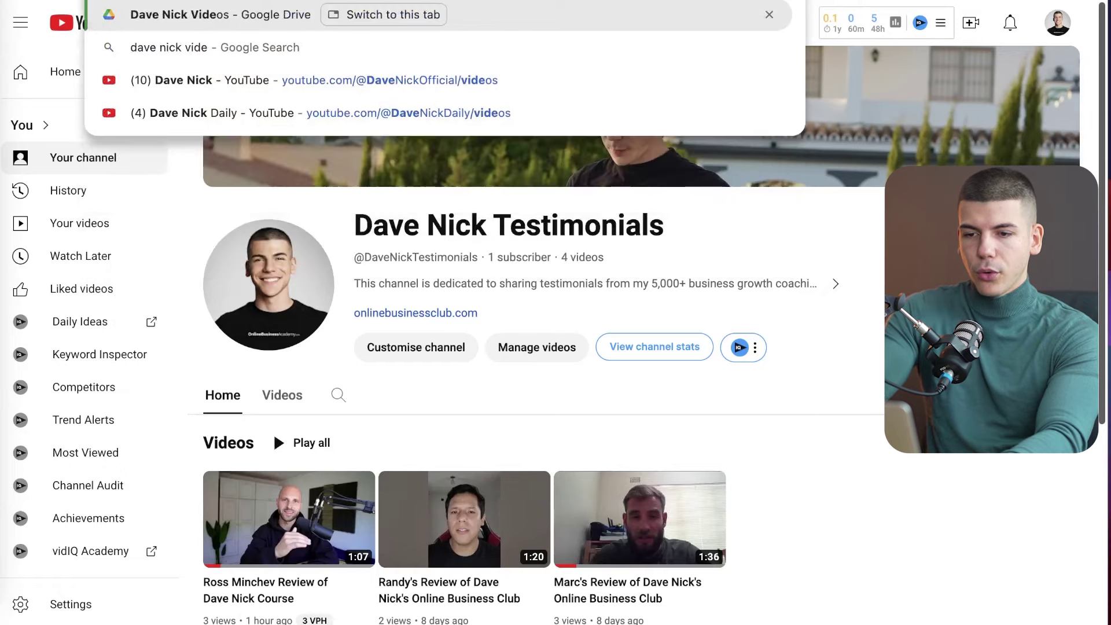
left_click(422, 70)
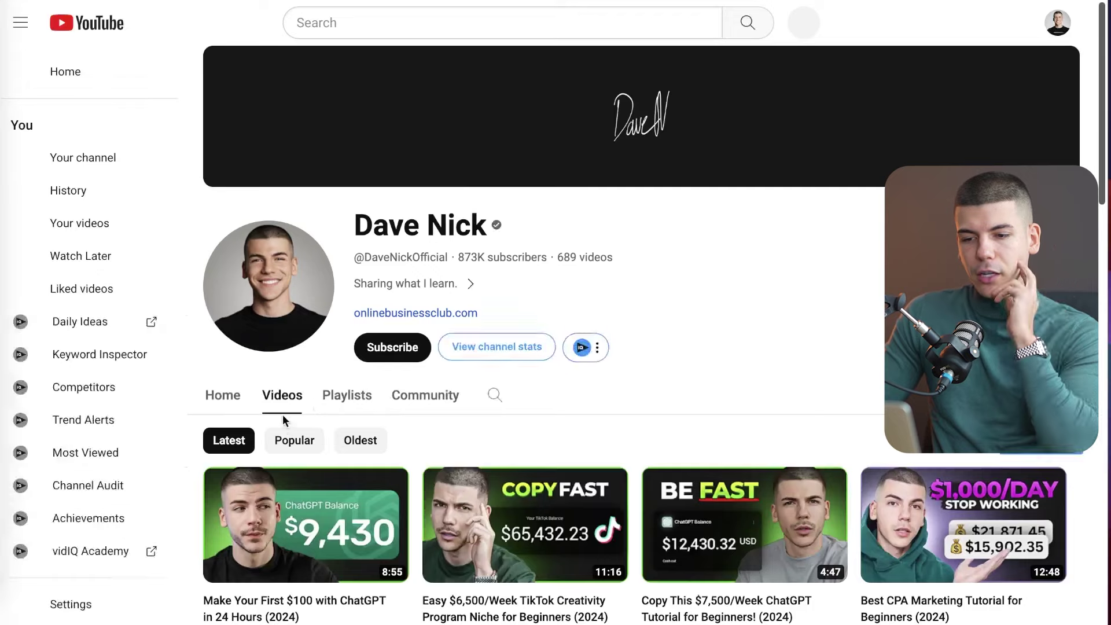
scroll(385, 411, "down", 9)
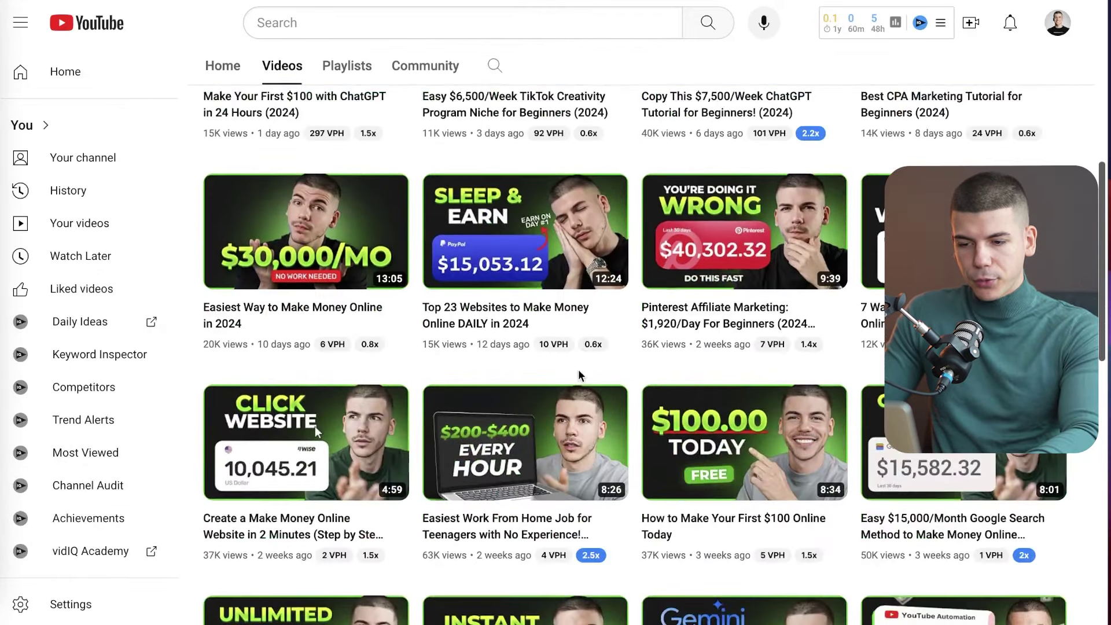
mouse_move(470, 442)
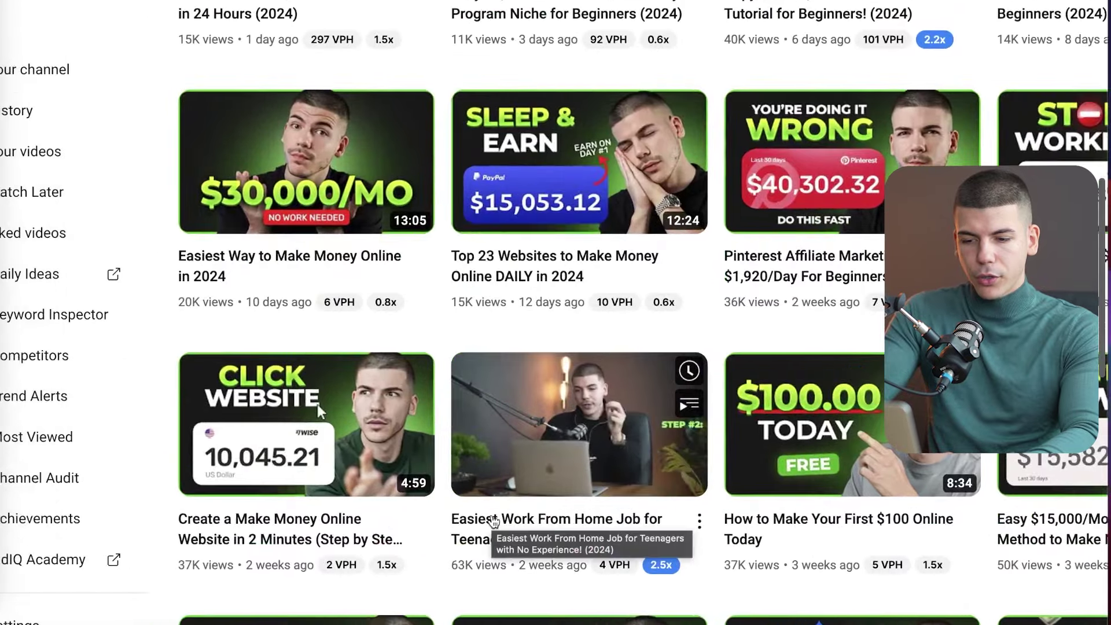
mouse_move(244, 542)
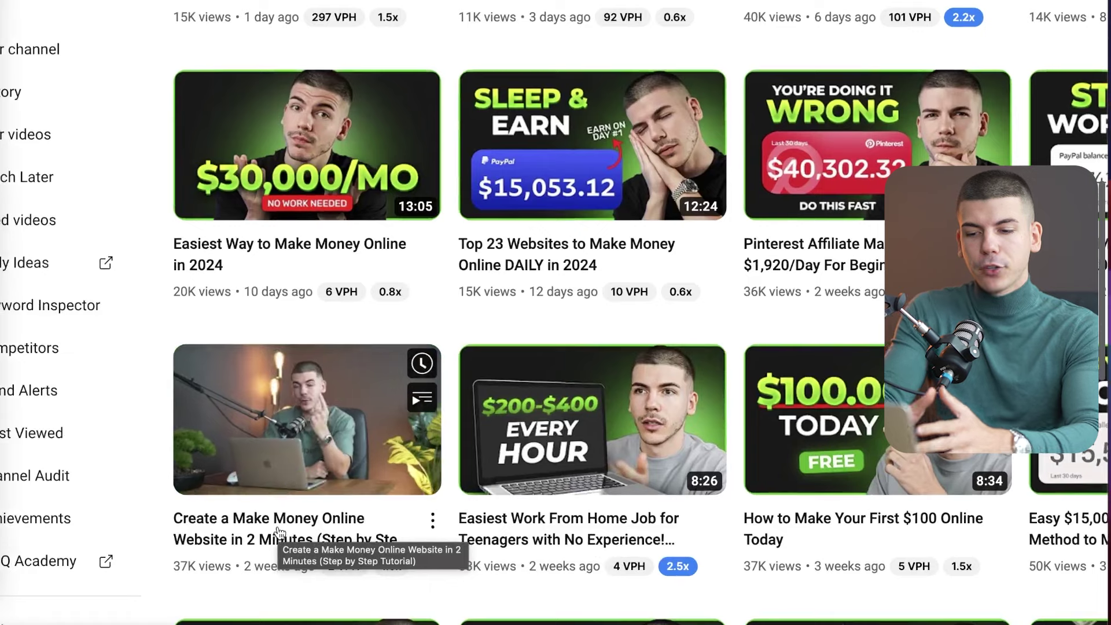
left_click(342, 408)
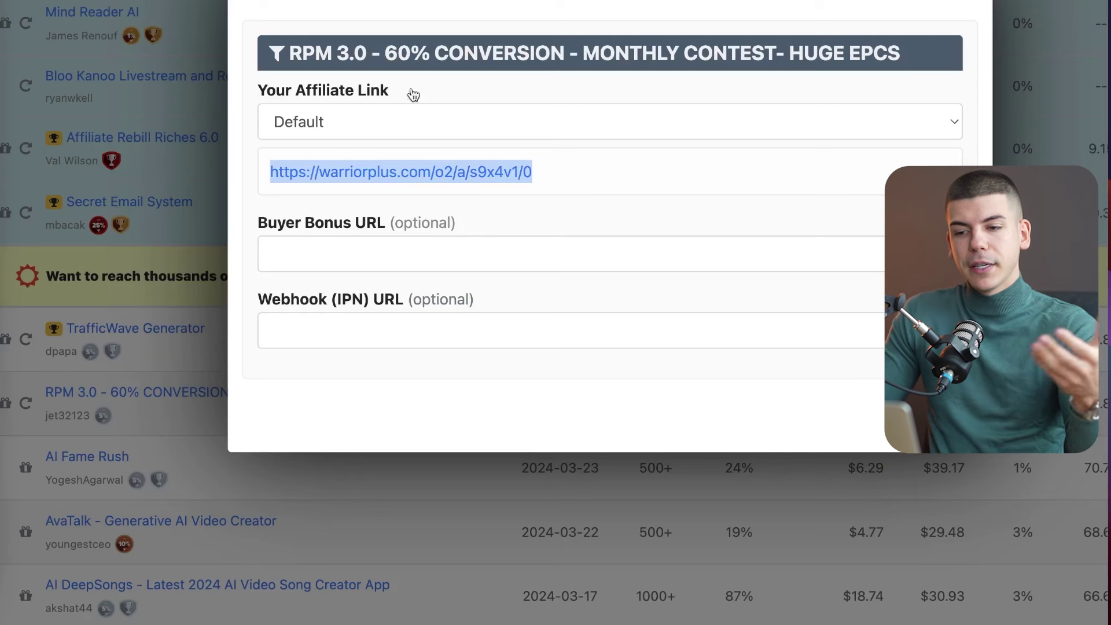
Step: Reach the PartnerStack sign-in page through a 'partner' address-bar search
left_click(627, 0)
type("partner")
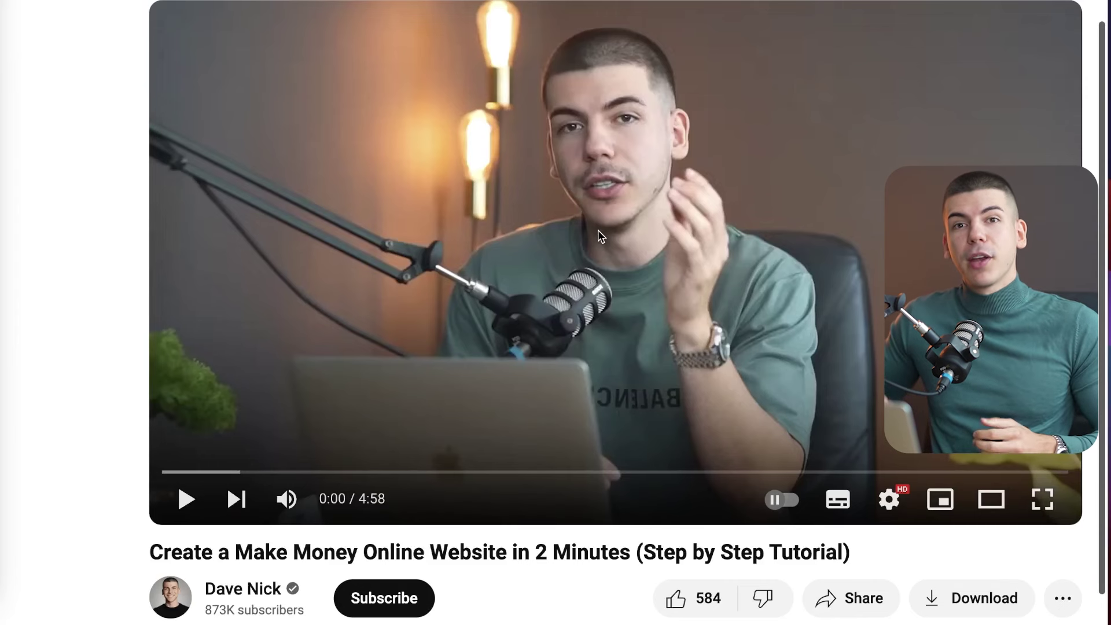
left_click_drag(213, 552, 457, 552)
left_click(605, 551)
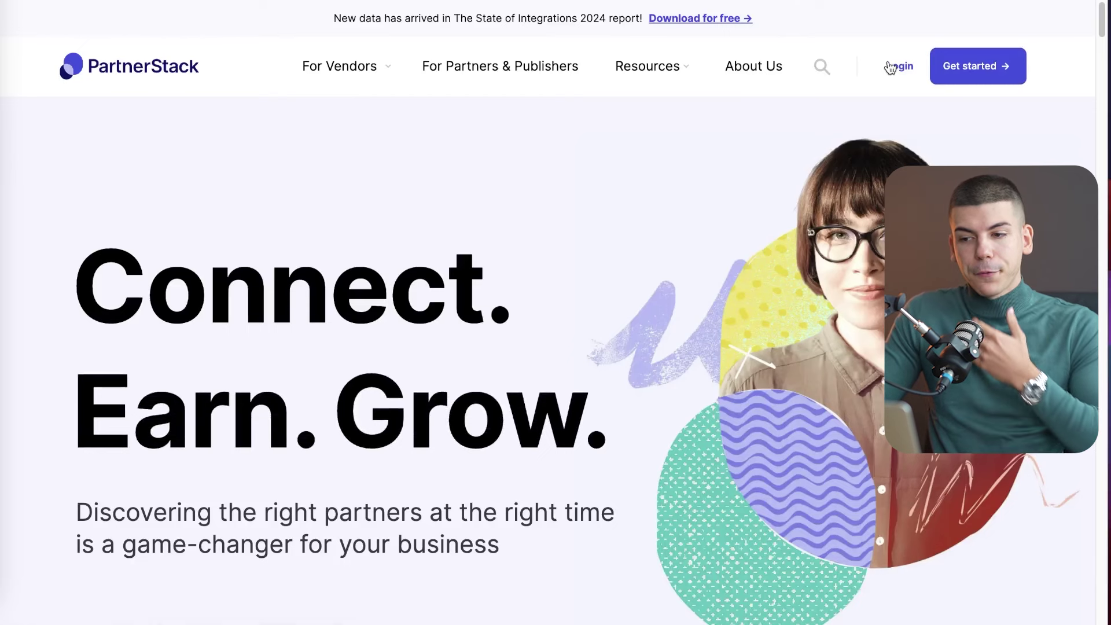
left_click(899, 67)
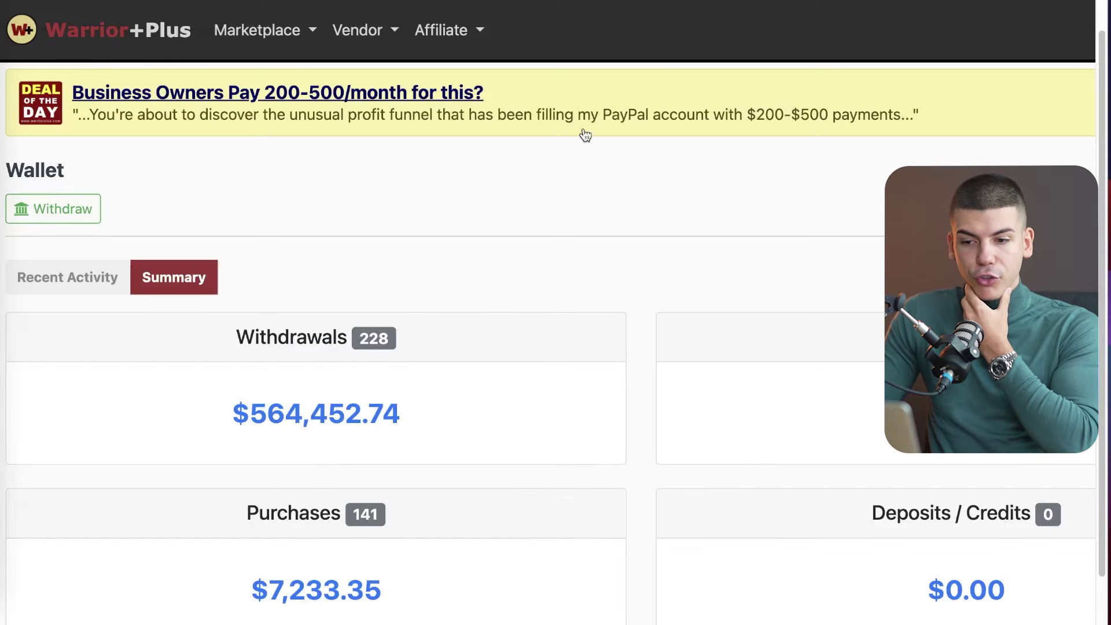
Step: Open linktr.ee from the Google search results for linktree
scroll(260, 256, "up", 2)
left_click(477, 32)
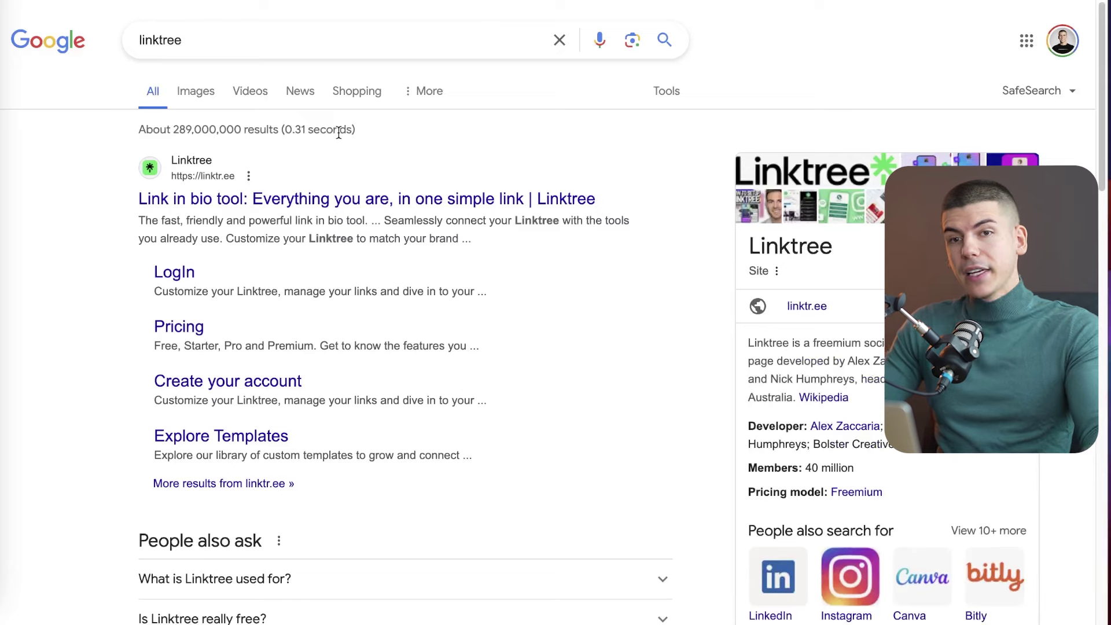
left_click(341, 197)
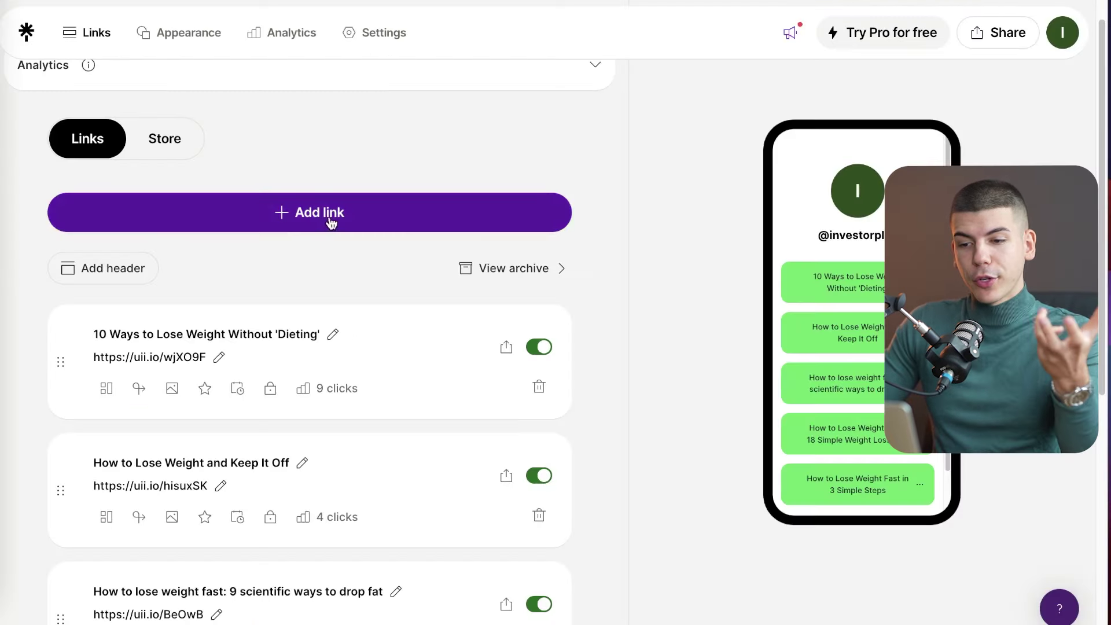
Step: Add a new Video link and paste the YouTube tutorial's share URL into it
left_click(331, 224)
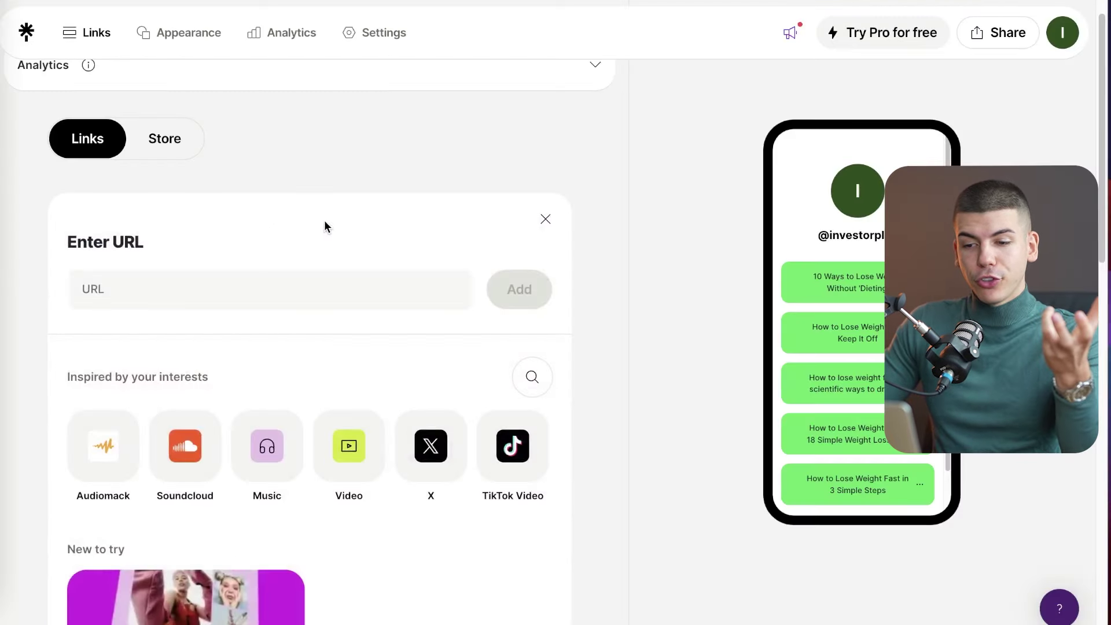
left_click(334, 456)
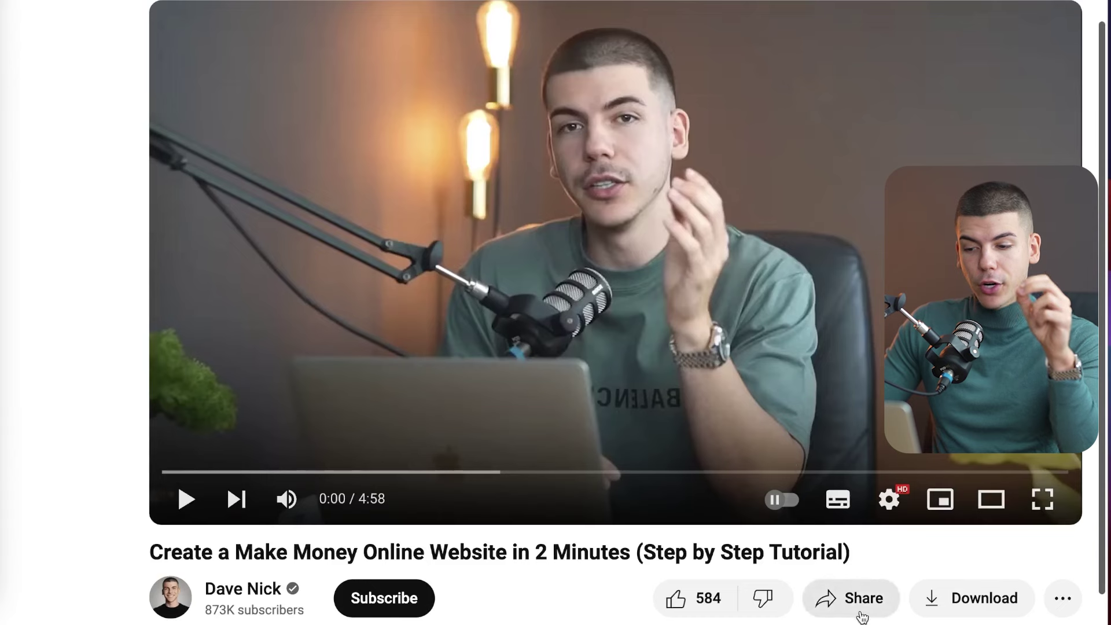
left_click(862, 615)
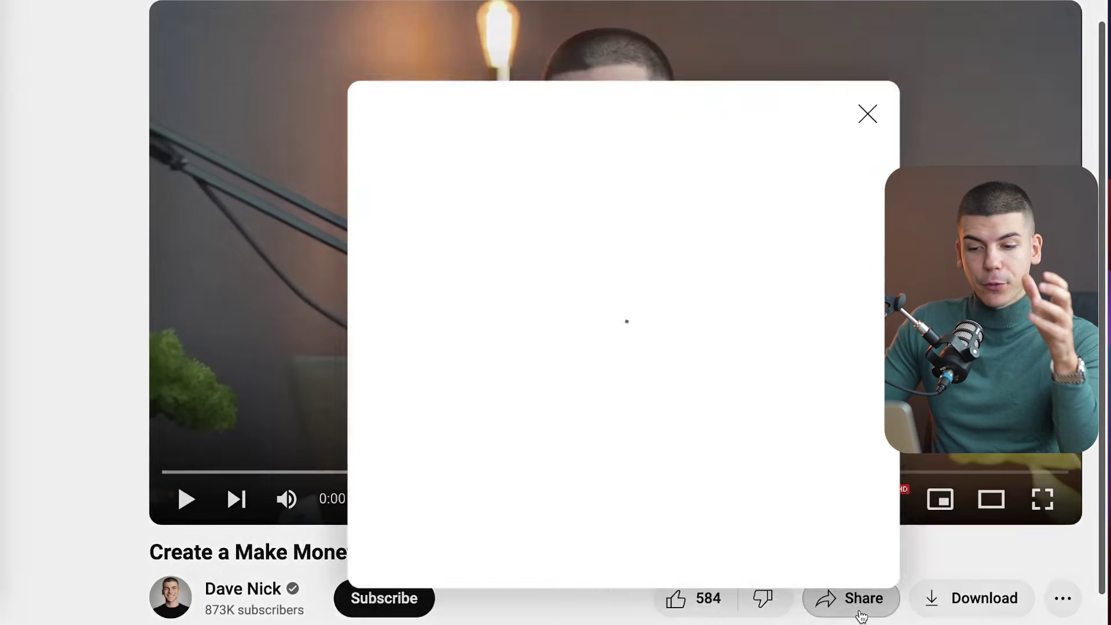
left_click(816, 382)
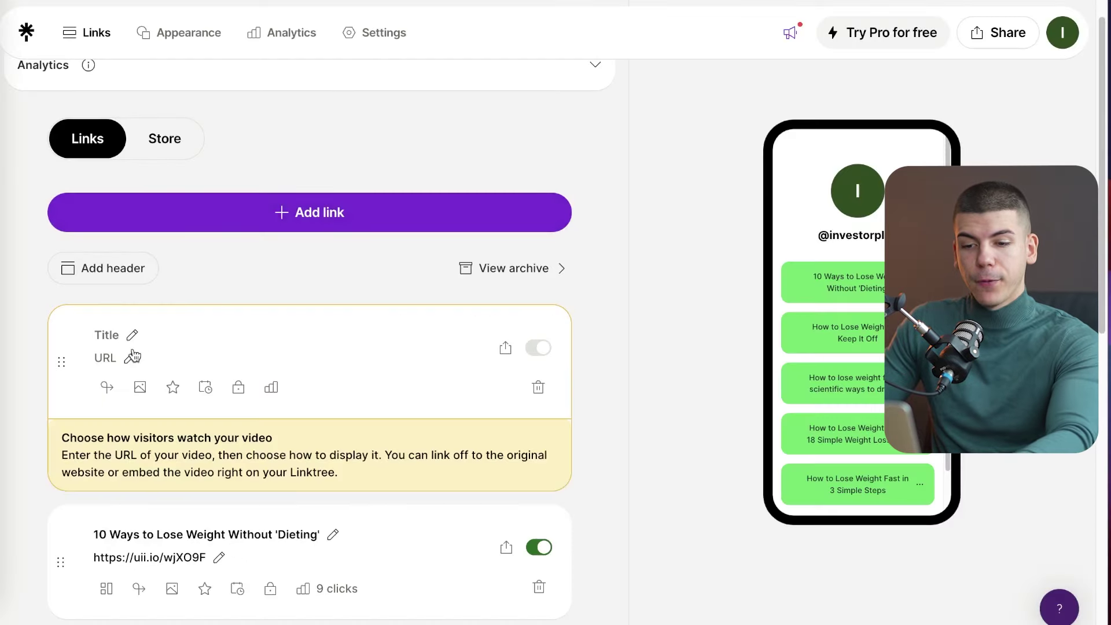
left_click(135, 354)
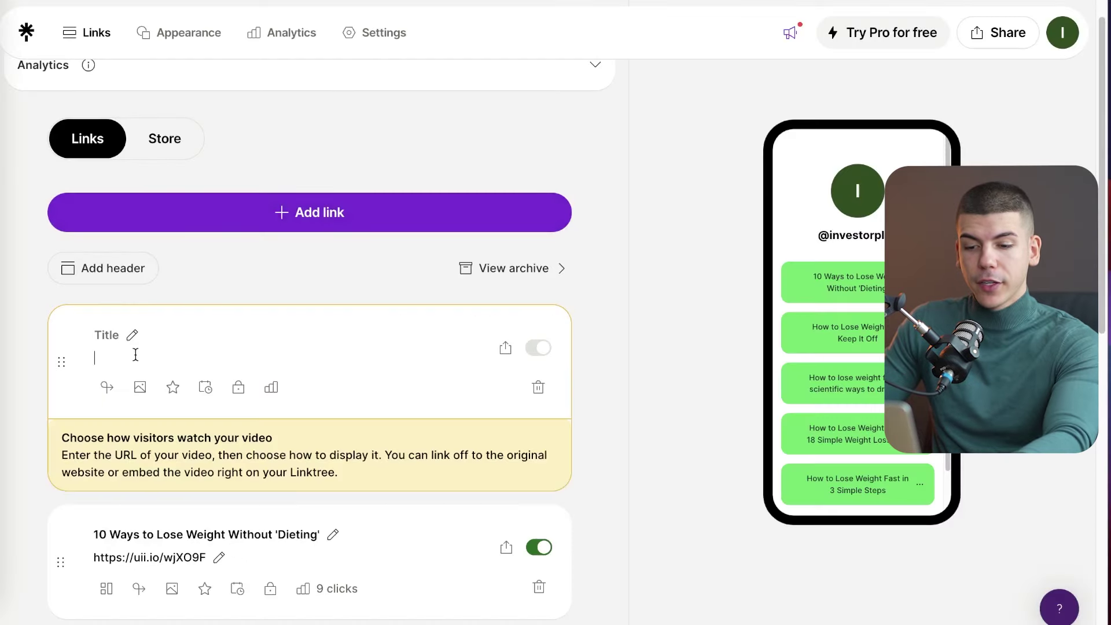
key("ctrl+v")
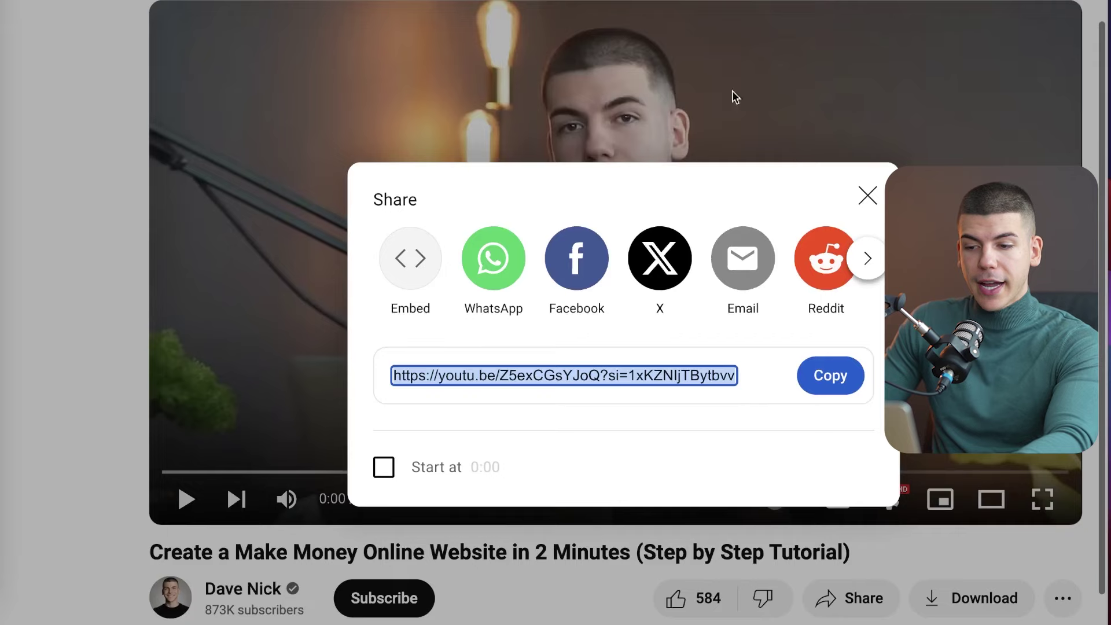
Step: Choose 'Display this video on my Linktree' so the tutorial plays embedded
left_click(866, 196)
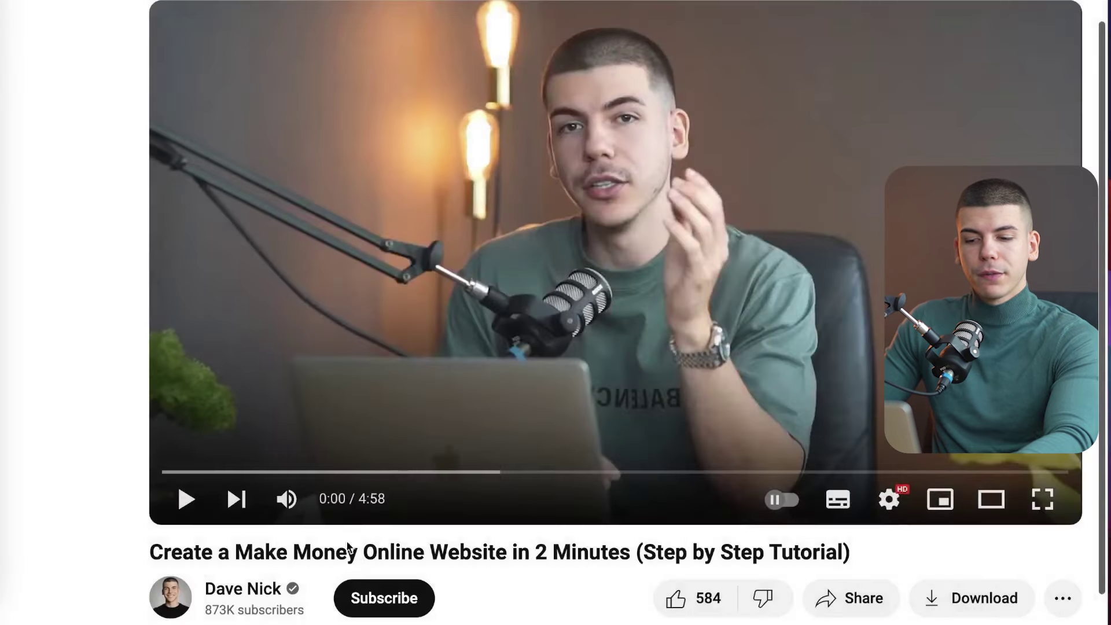
triple_click(372, 557)
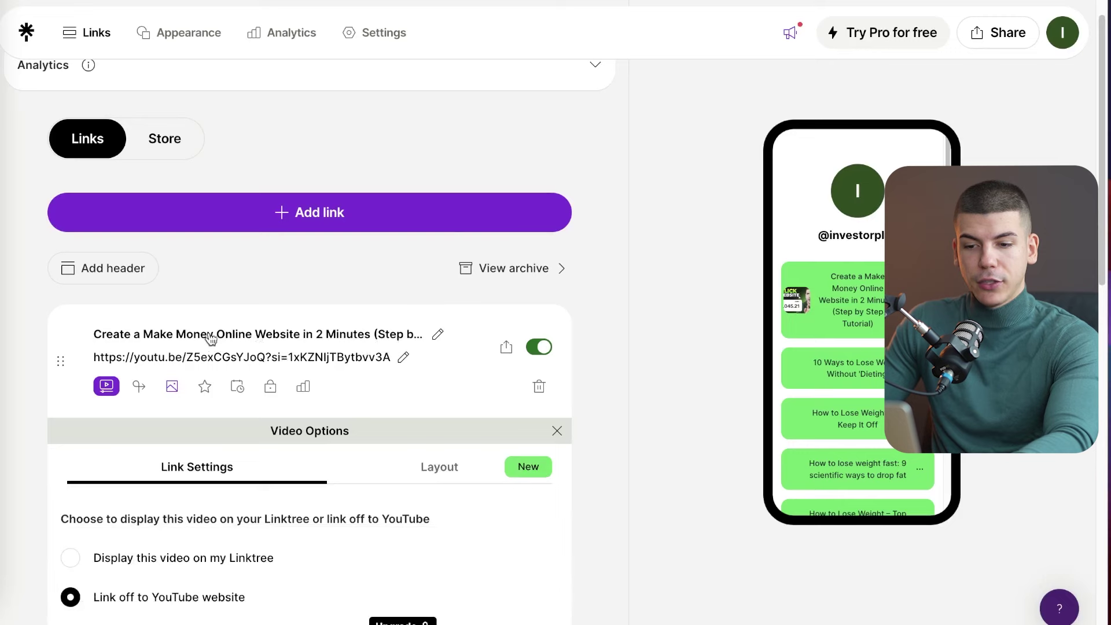
scroll(45, 351, "down", 2)
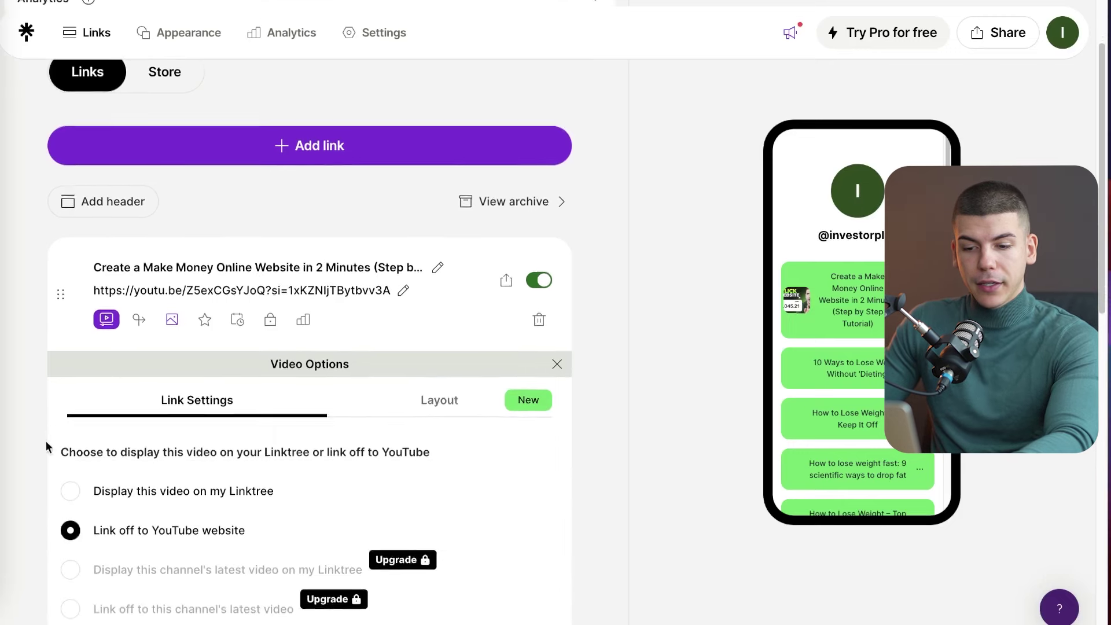
left_click(68, 489)
scroll(70, 489, "down", 4)
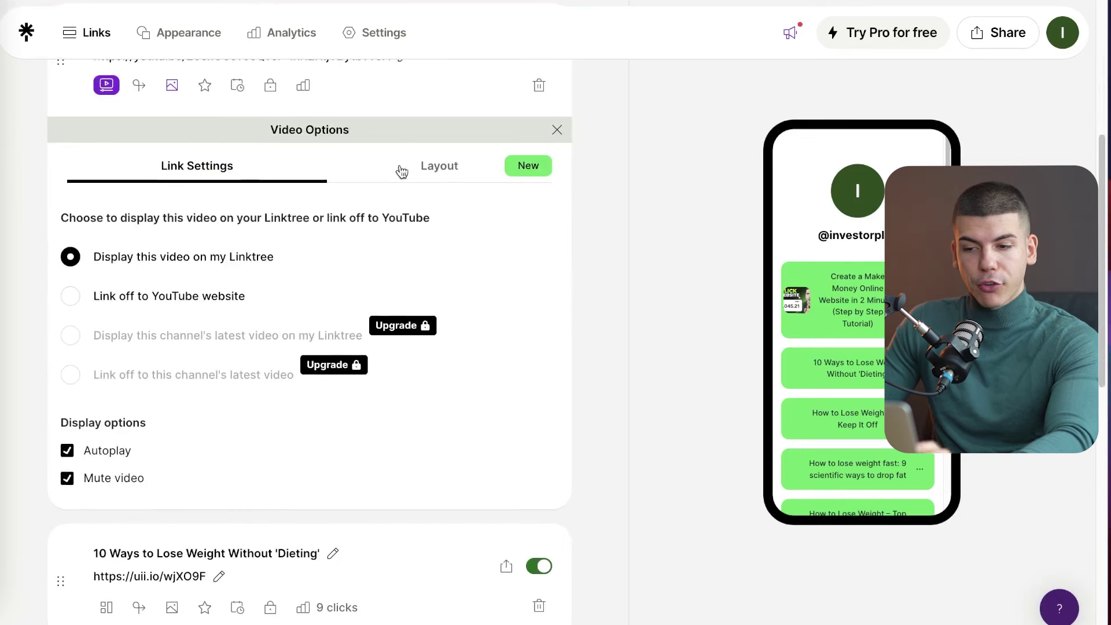
scroll(499, 324, "up", 6)
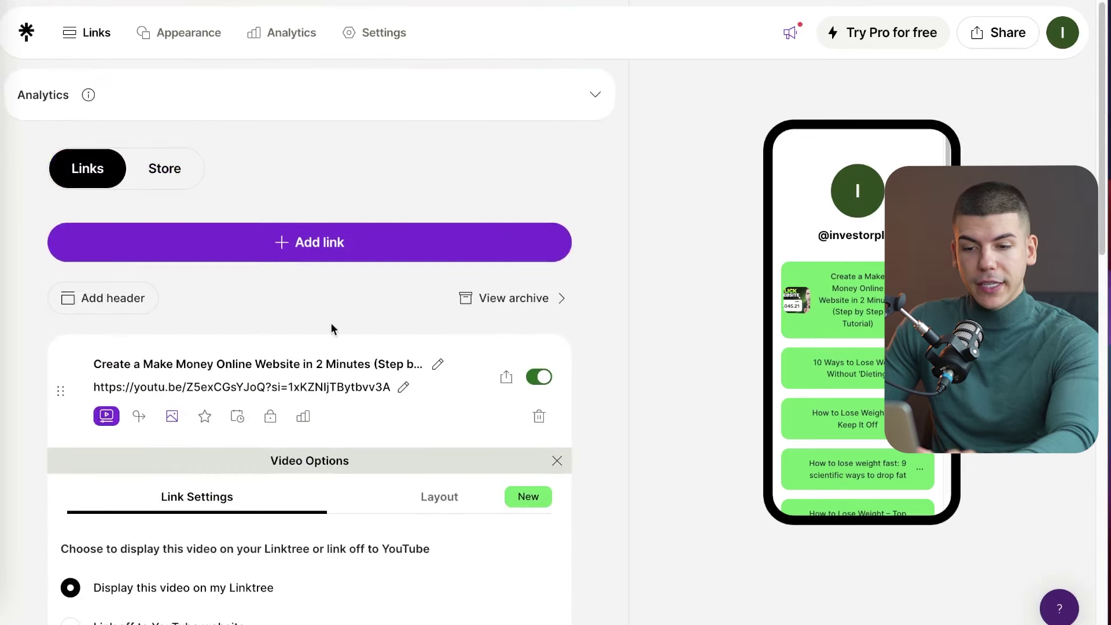
scroll(398, 313, "down", 4)
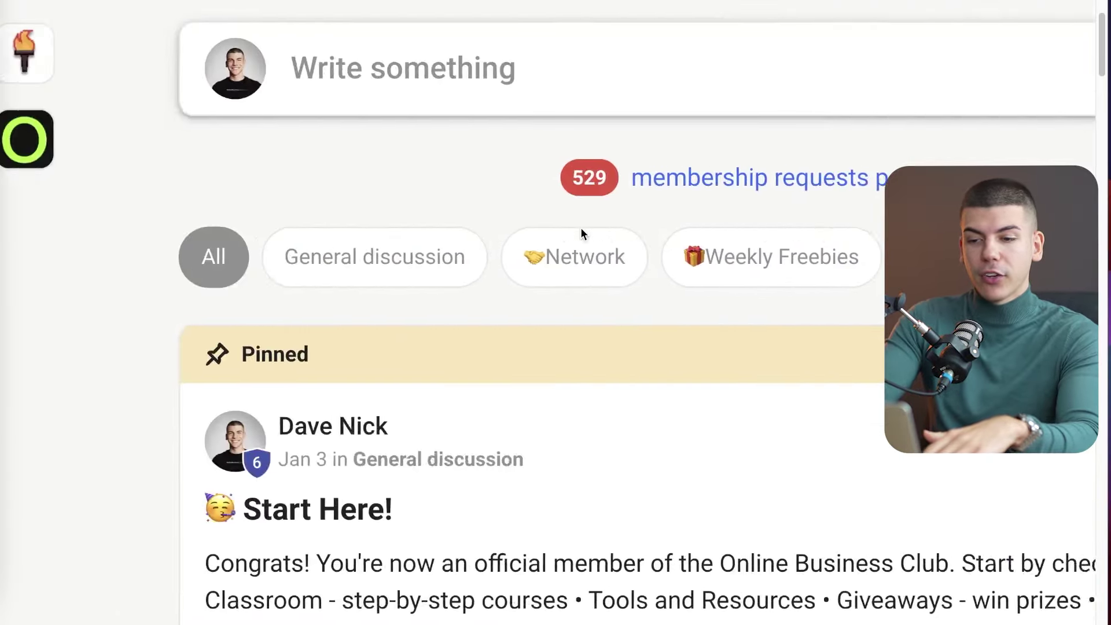
Step: Scroll back up the Online Business Club community feed
scroll(581, 231, "up", 2)
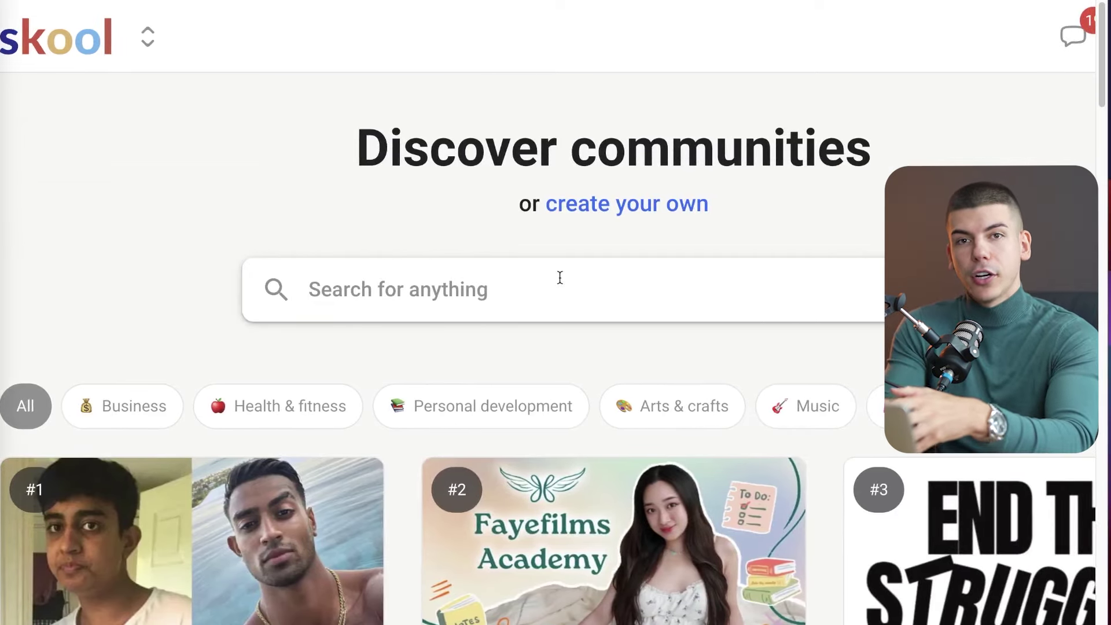
Step: Search Skool communities for 'make money online' and browse the 176 result cards
type("m")
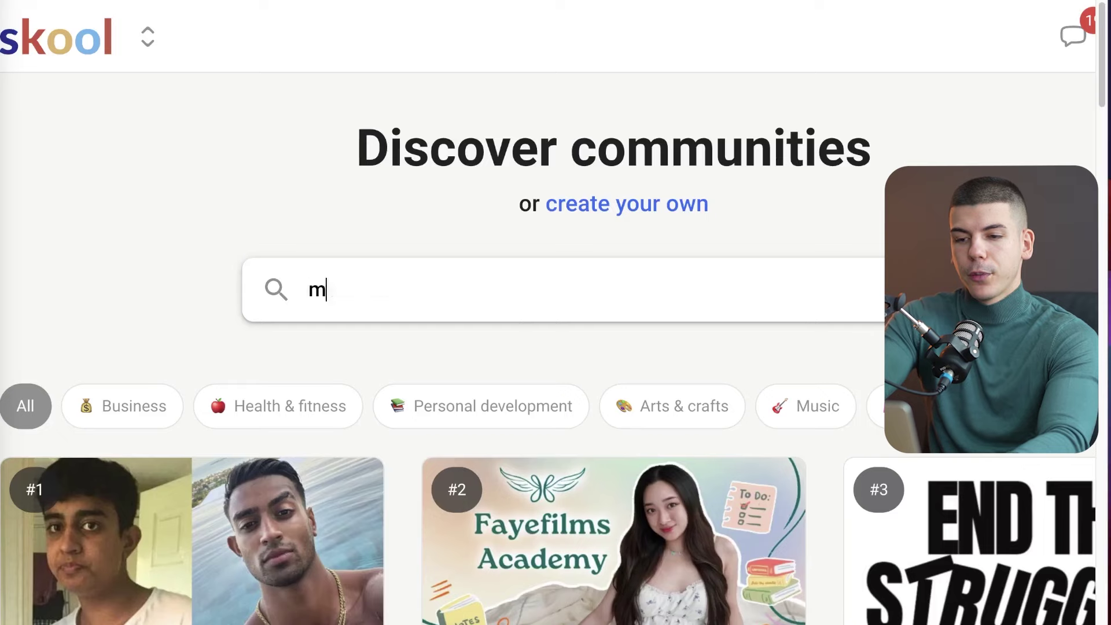
type("ake money online")
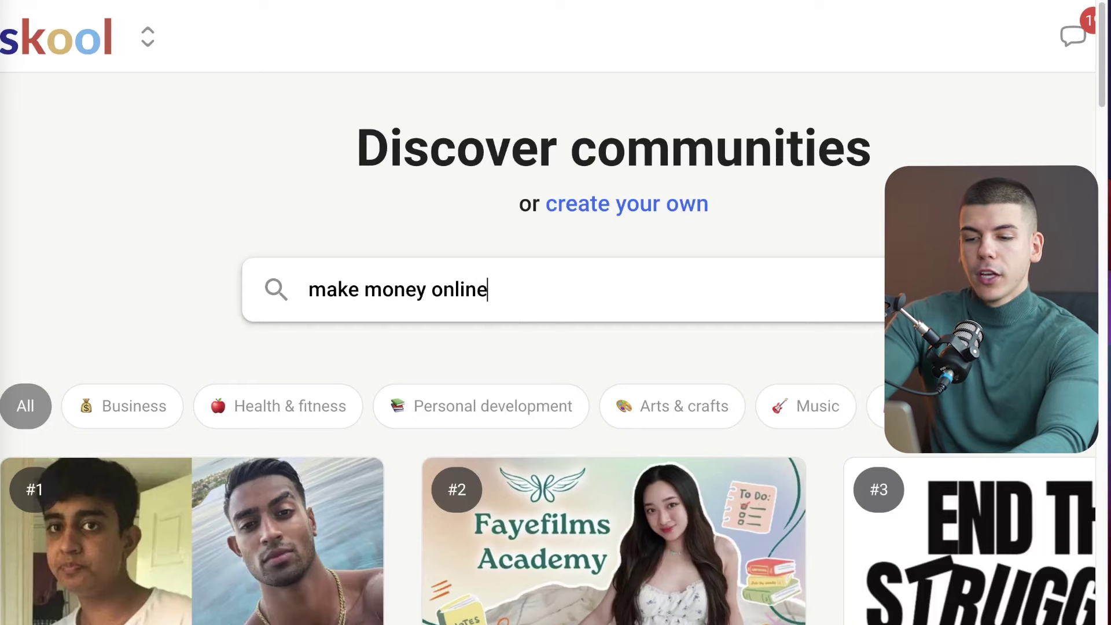
key("Return")
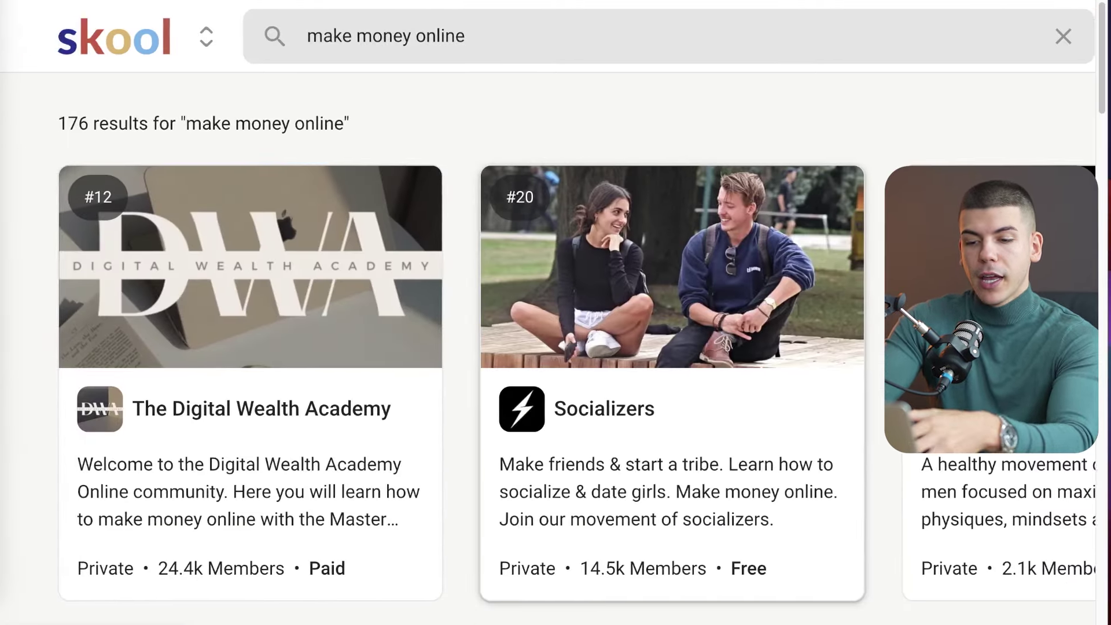
scroll(555, 313, "down", 3)
scroll(650, 364, "right", 3)
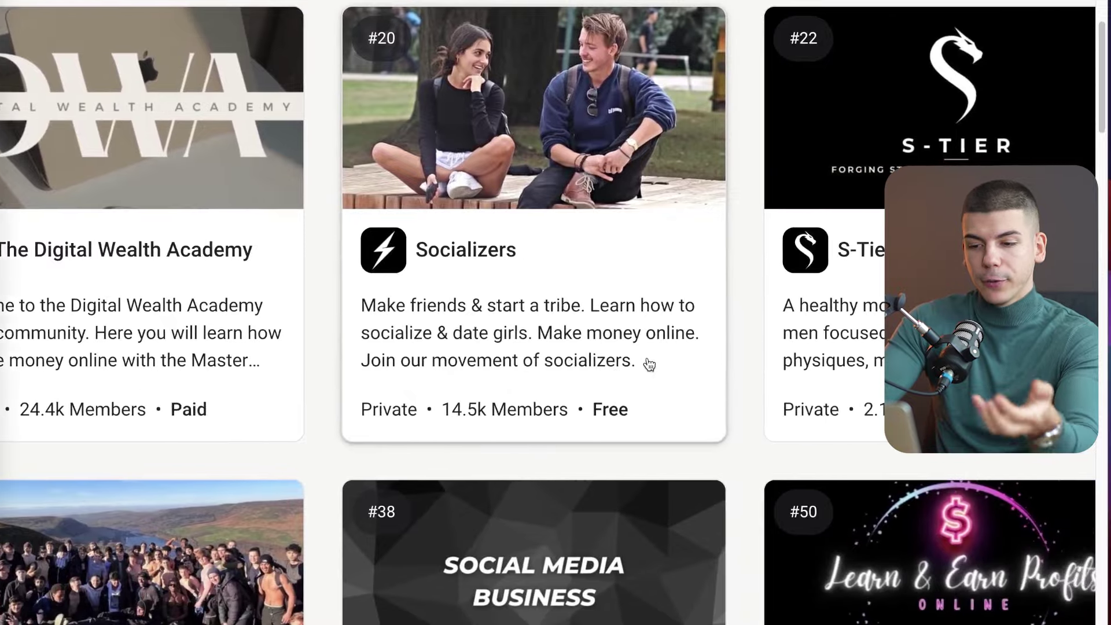
scroll(603, 363, "up", 5)
scroll(604, 363, "down", 6)
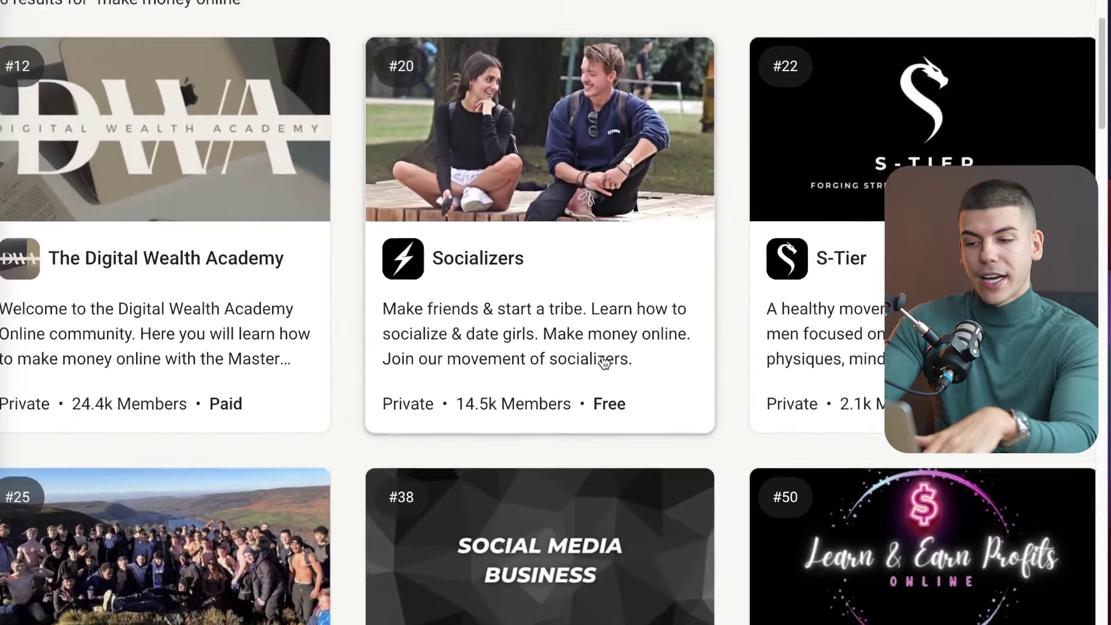
scroll(604, 363, "down", 1)
scroll(604, 363, "right", 2)
scroll(735, 306, "up", 3)
scroll(735, 307, "down", 10)
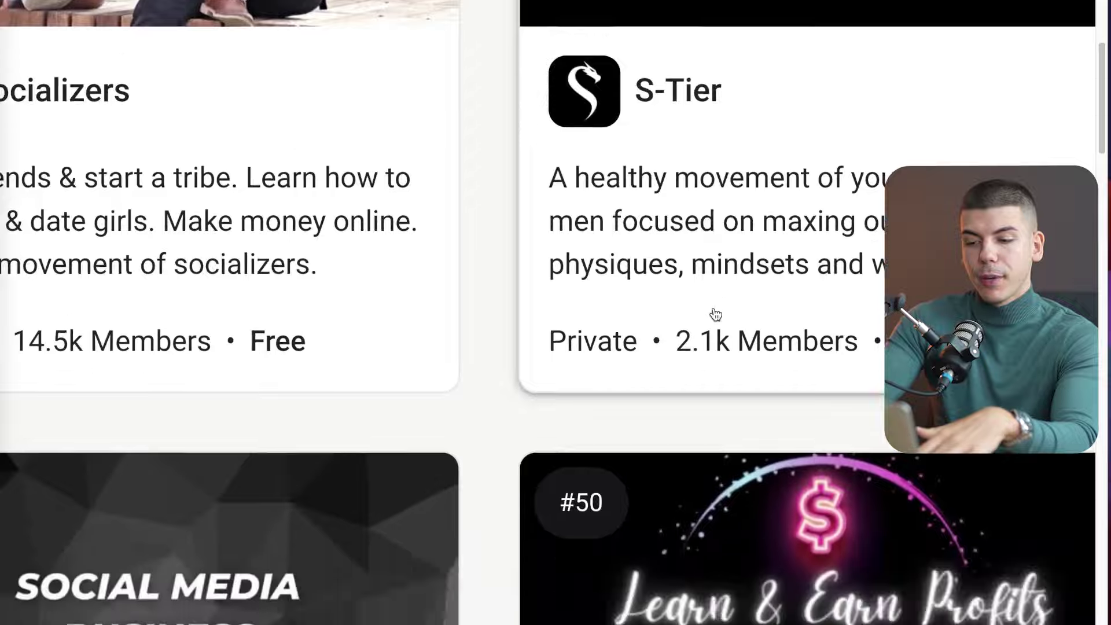
scroll(714, 312, "down", 6)
scroll(656, 295, "left", 5)
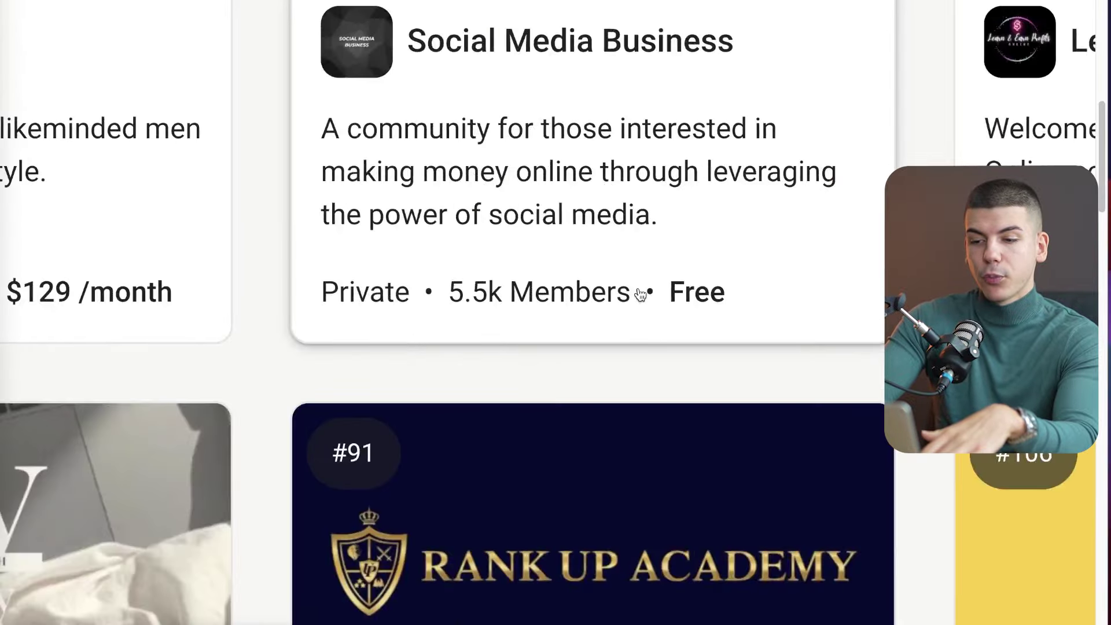
scroll(621, 226, "up", 16)
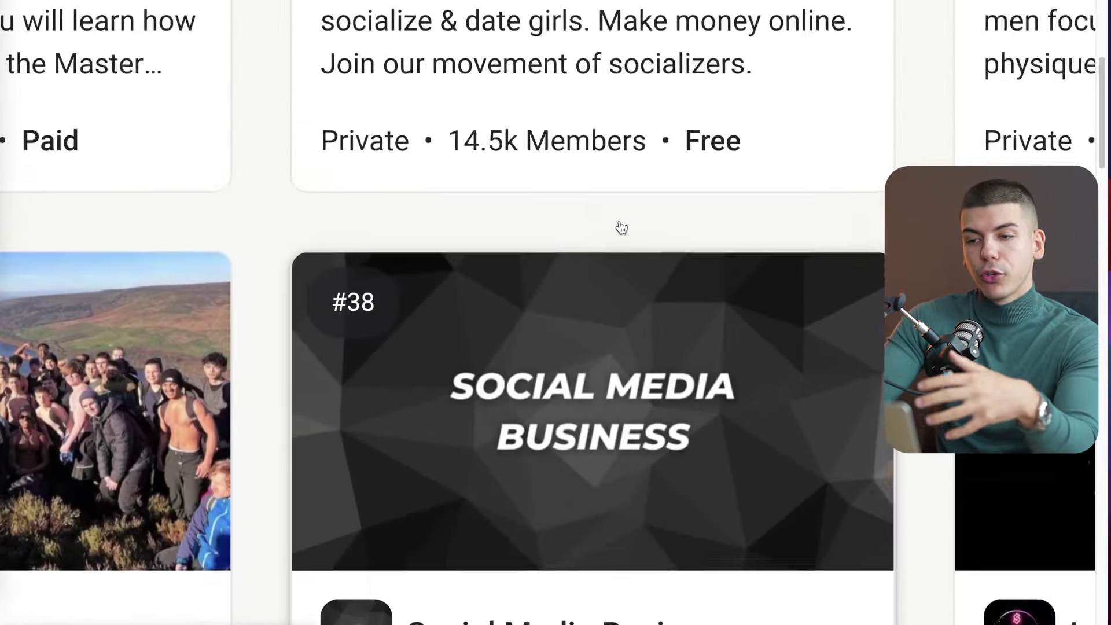
scroll(621, 226, "up", 3)
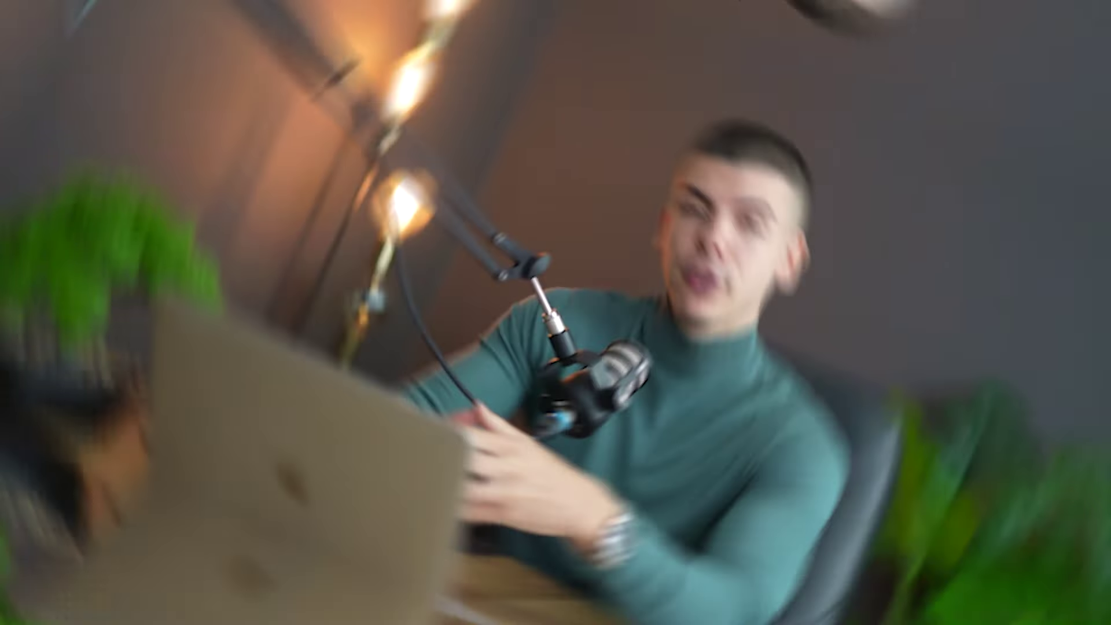